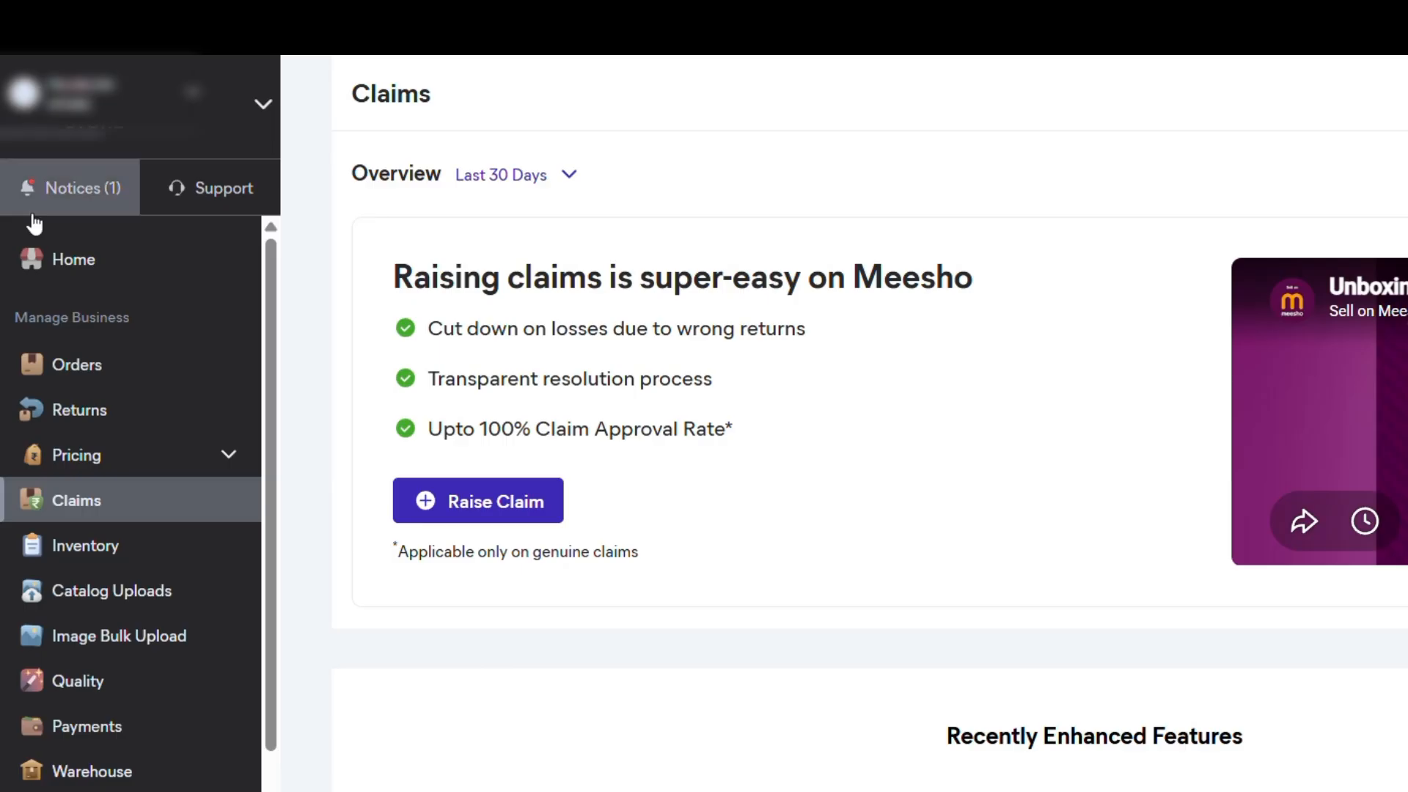
# - Open the home dashboard, go to the catalog uploads page and start adding a single catalog
pyautogui.click(73, 273)
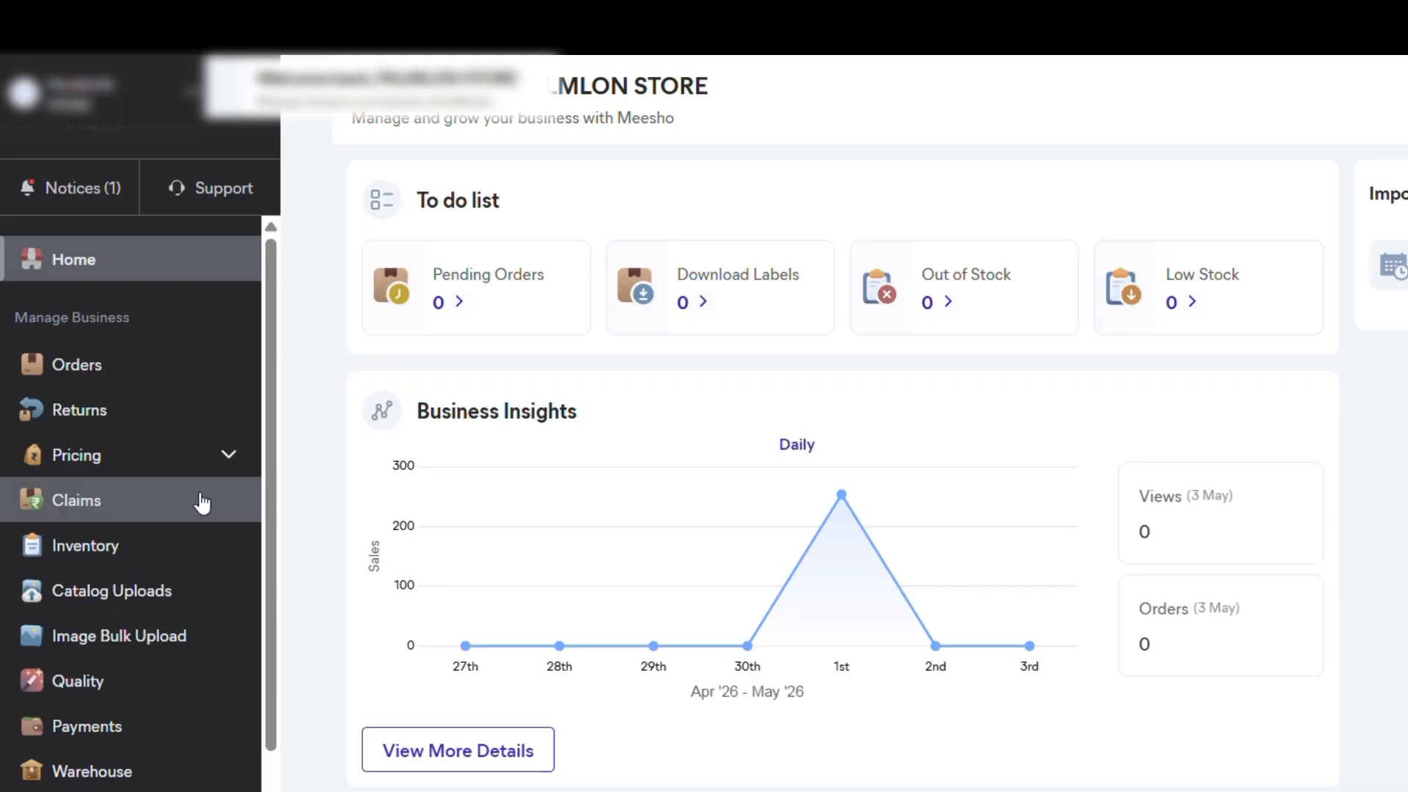
pyautogui.click(176, 598)
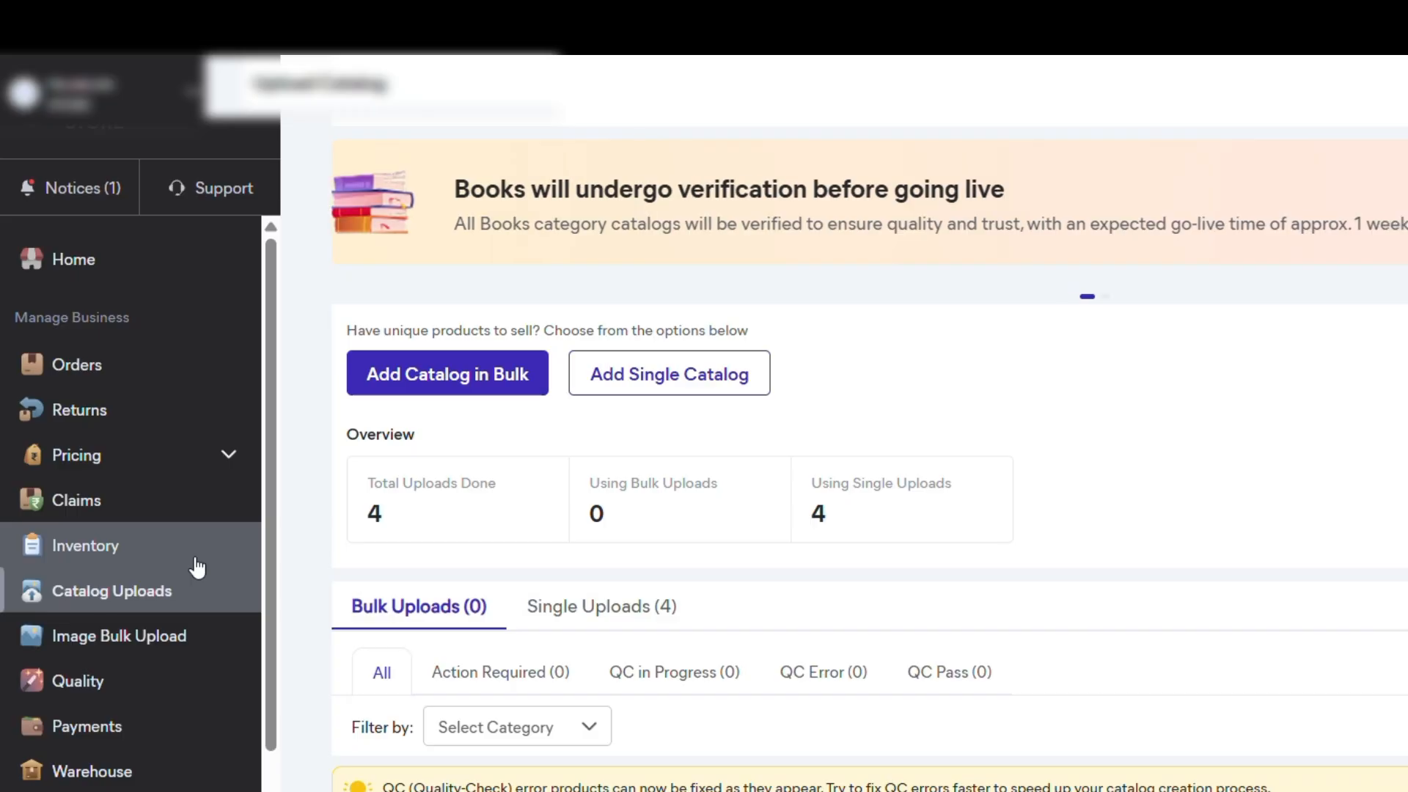
pyautogui.click(695, 383)
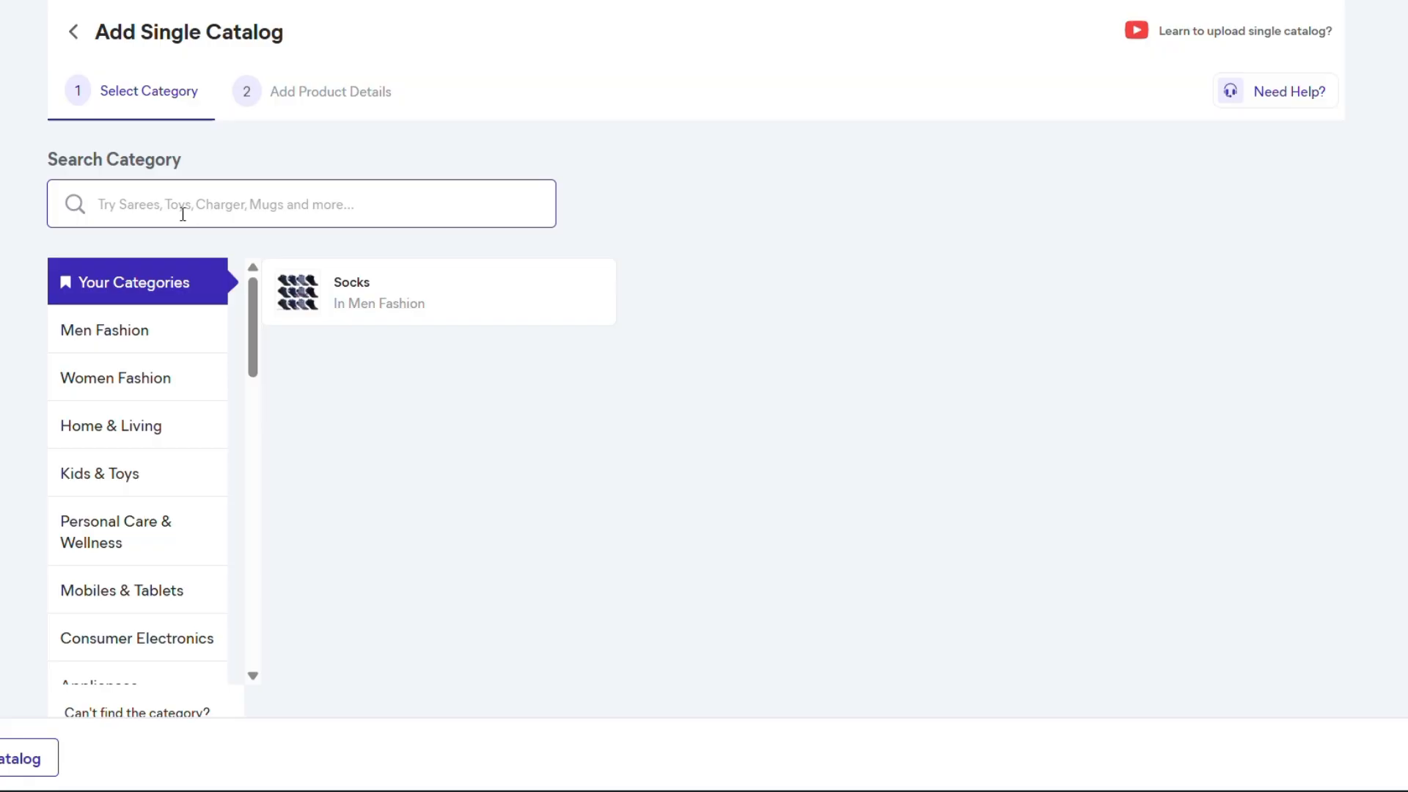
# - Browse the product categories, including Kids & Toys, Mobiles & Tablets, Automotive and Pet Supplies down to Dog Leashes
pyautogui.click(107, 469)
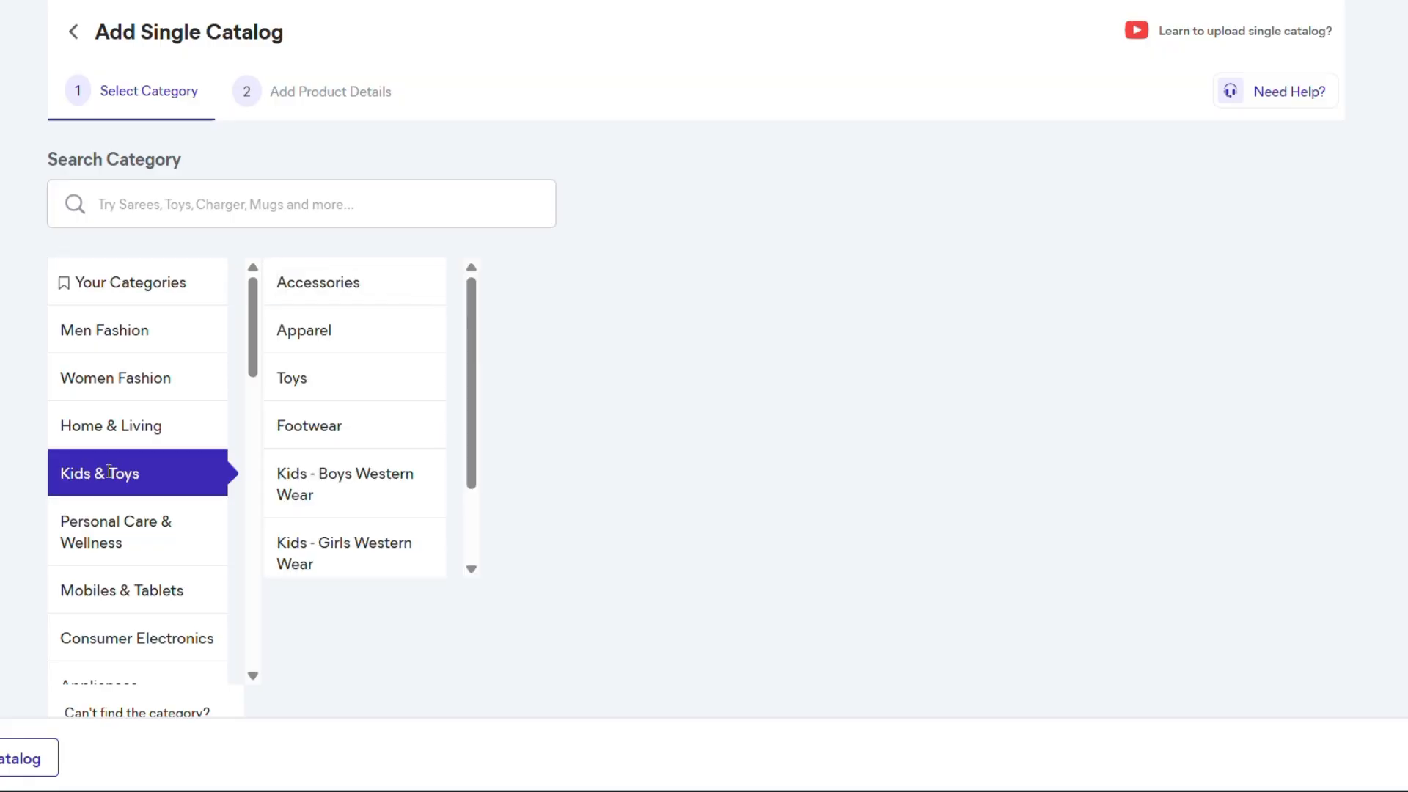
pyautogui.click(110, 592)
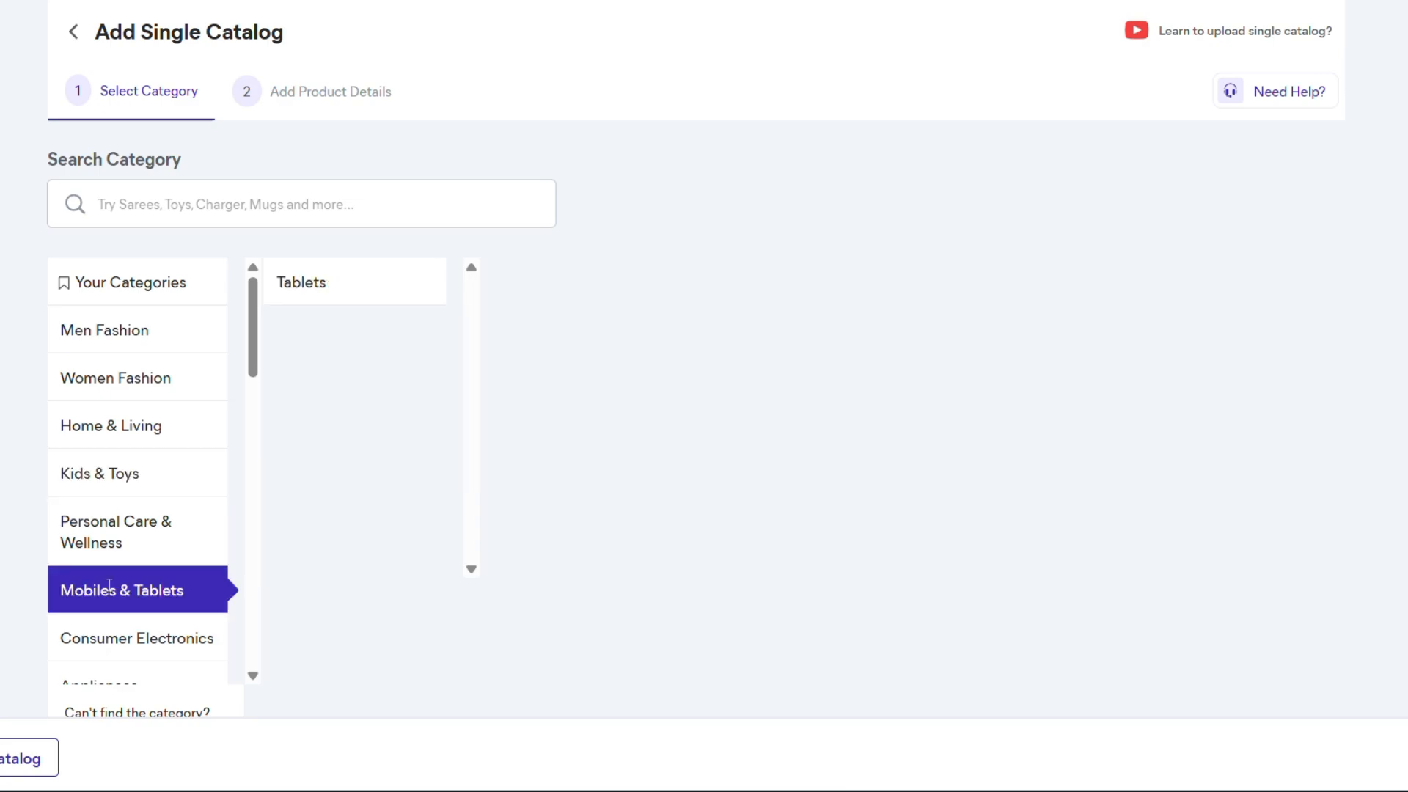
pyautogui.scroll(-4, 99, 591)
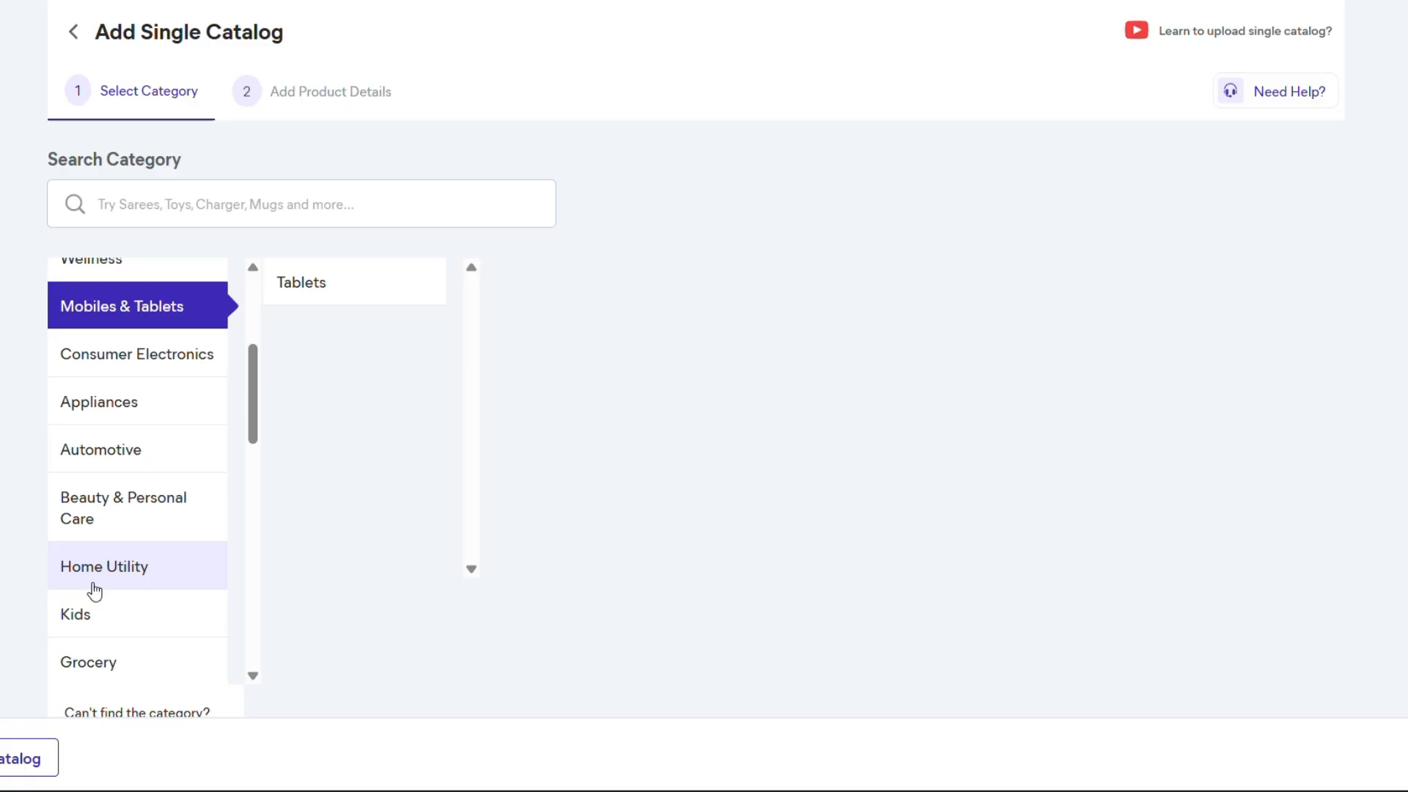
pyautogui.click(110, 513)
pyautogui.click(127, 449)
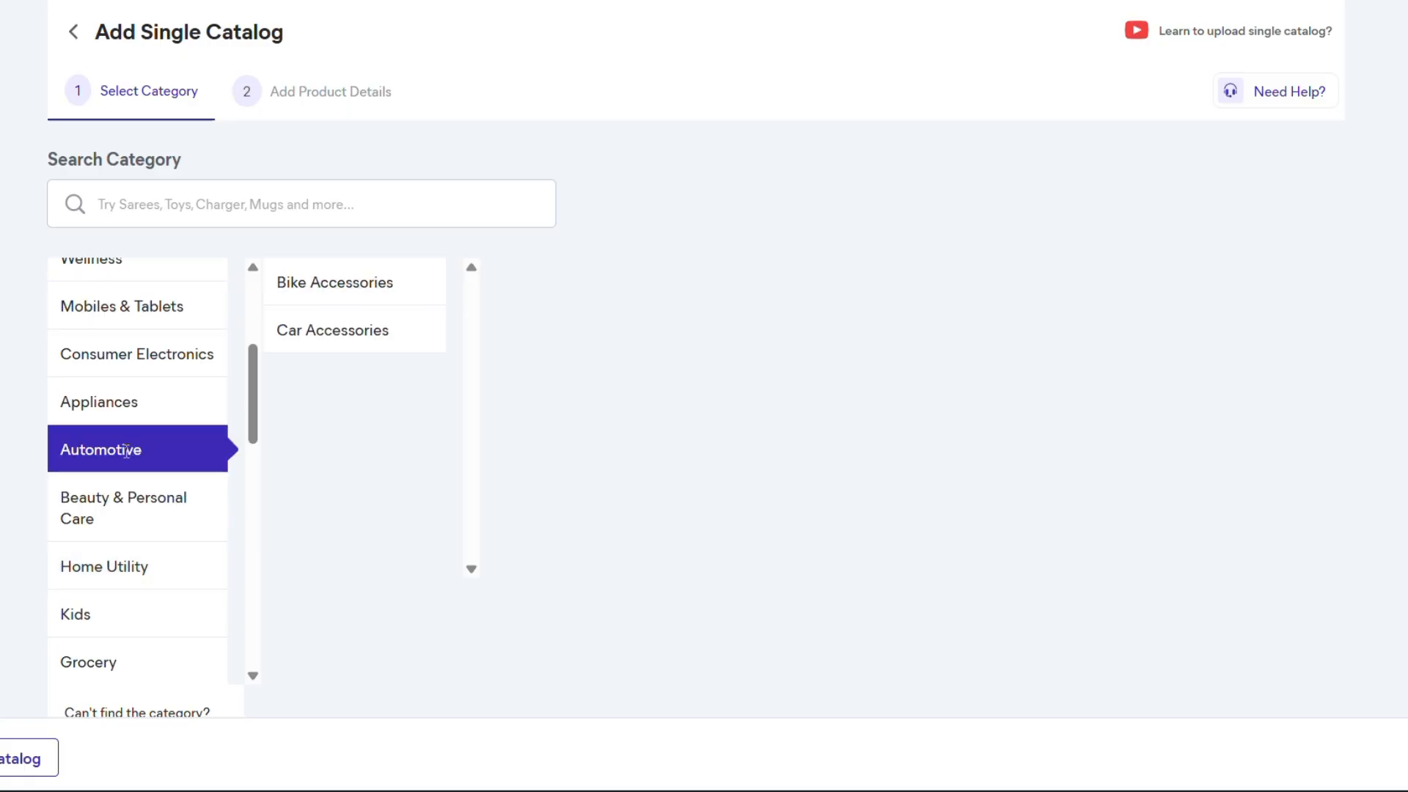
pyautogui.scroll(-5, 132, 469)
pyautogui.click(137, 488)
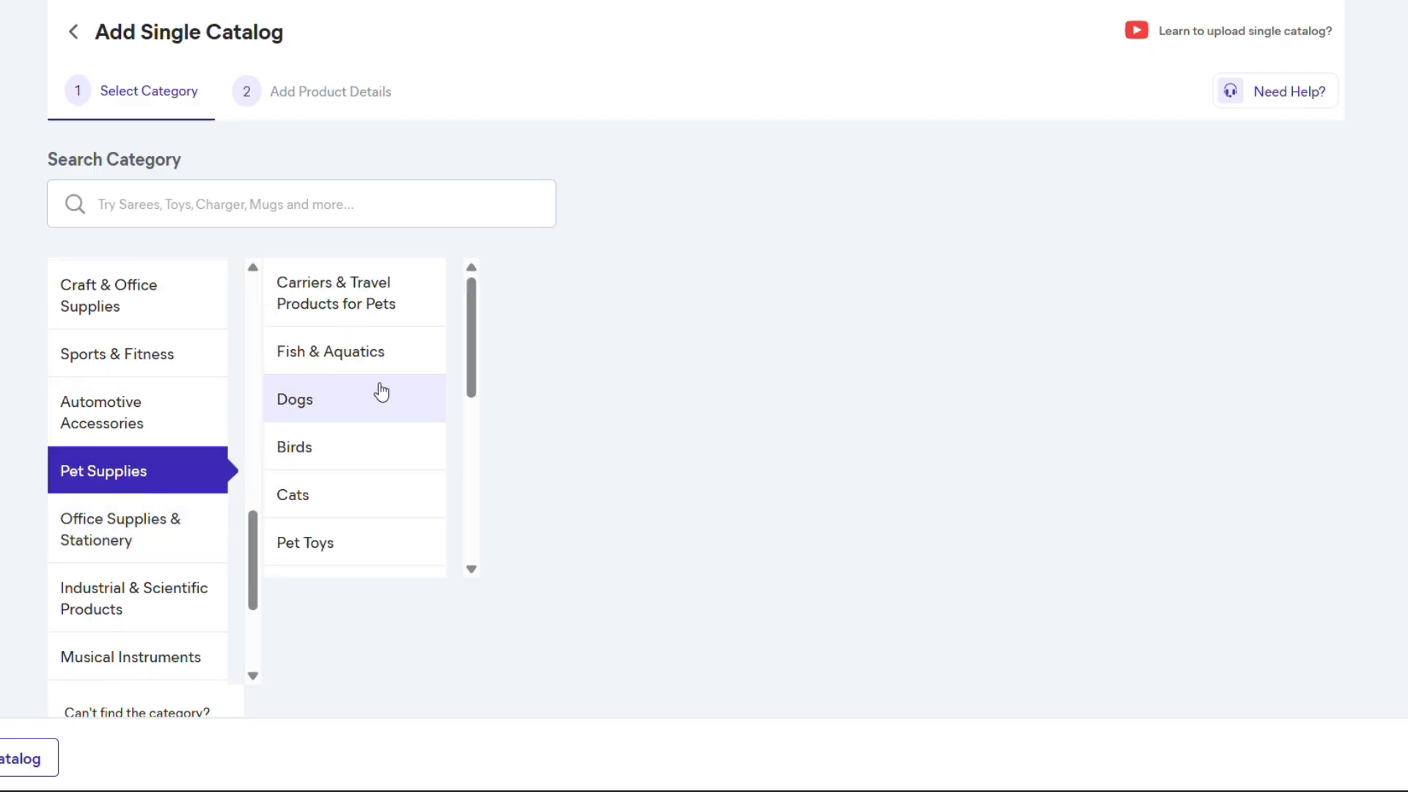
pyautogui.click(358, 399)
pyautogui.click(543, 400)
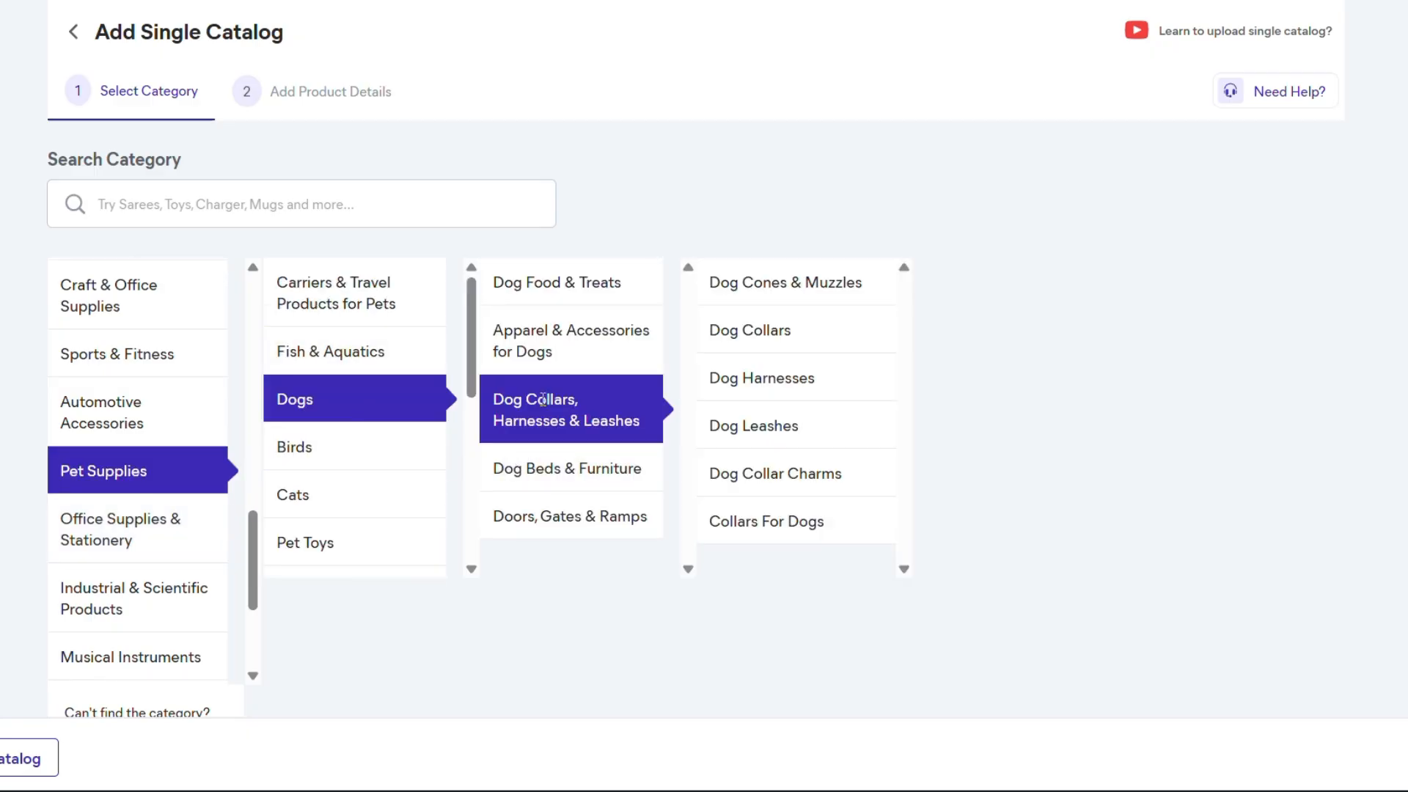
pyautogui.click(850, 430)
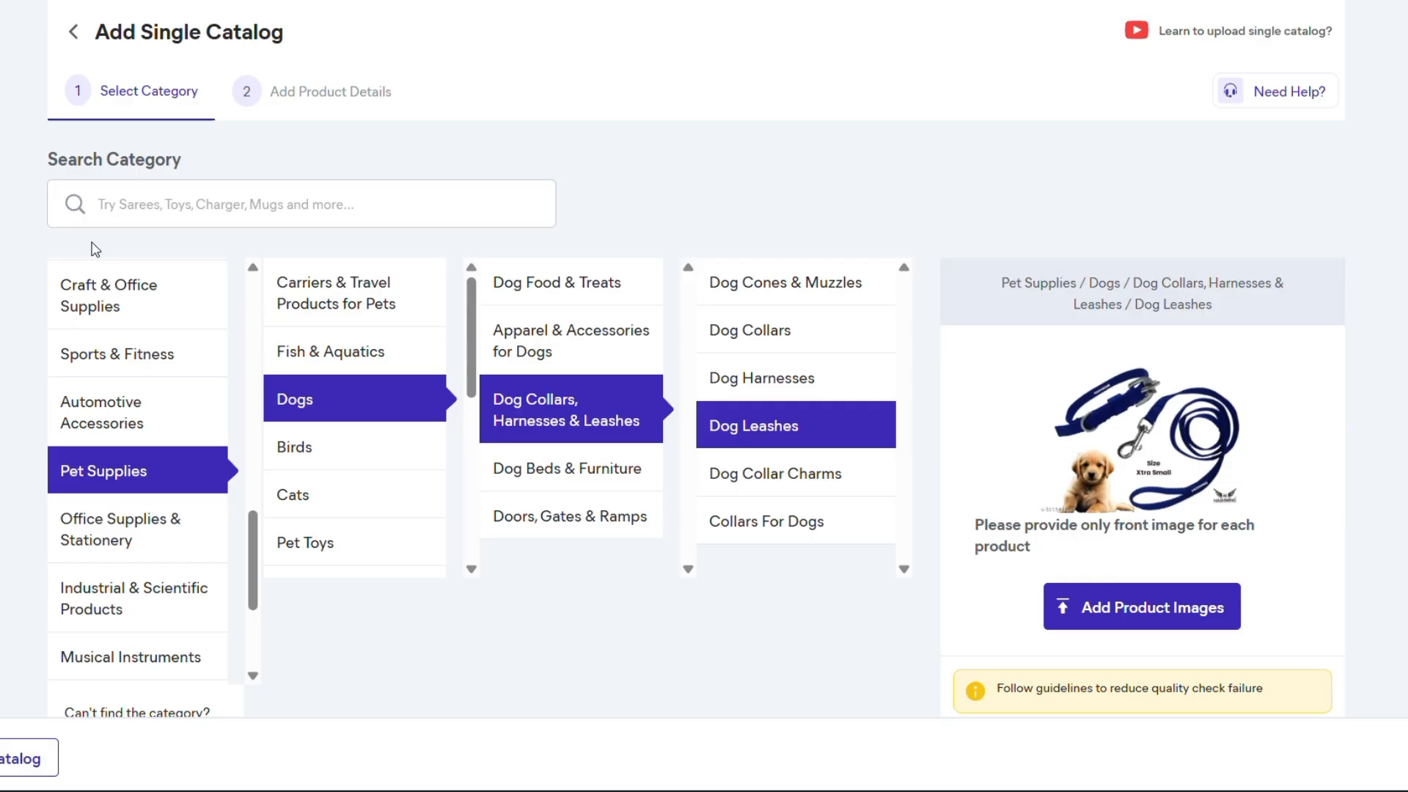
# - Choose the socks category under Men Fashion accessories and continue to the product details with the socks' front image
pyautogui.scroll(5, 103, 408)
pyautogui.click(220, 206)
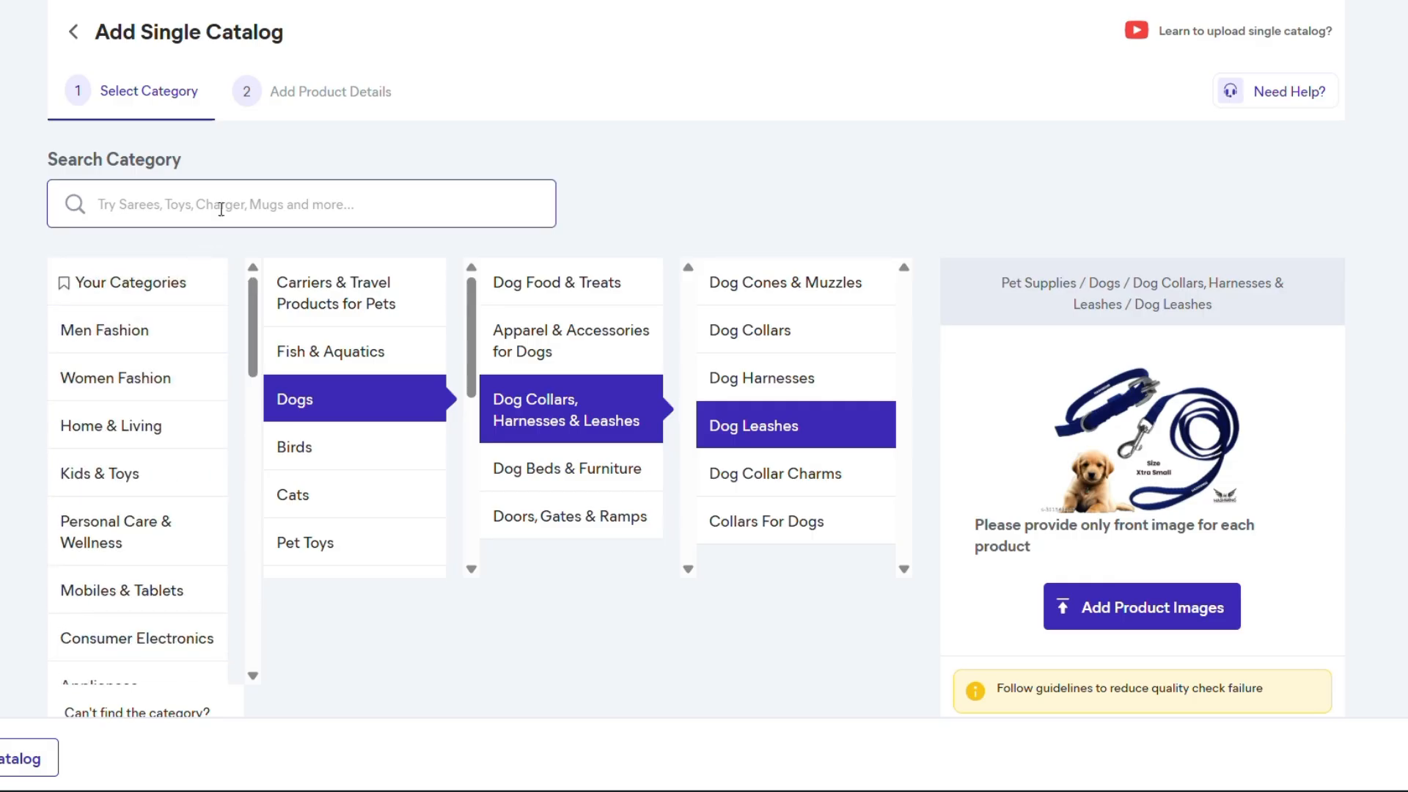
pyautogui.click(105, 331)
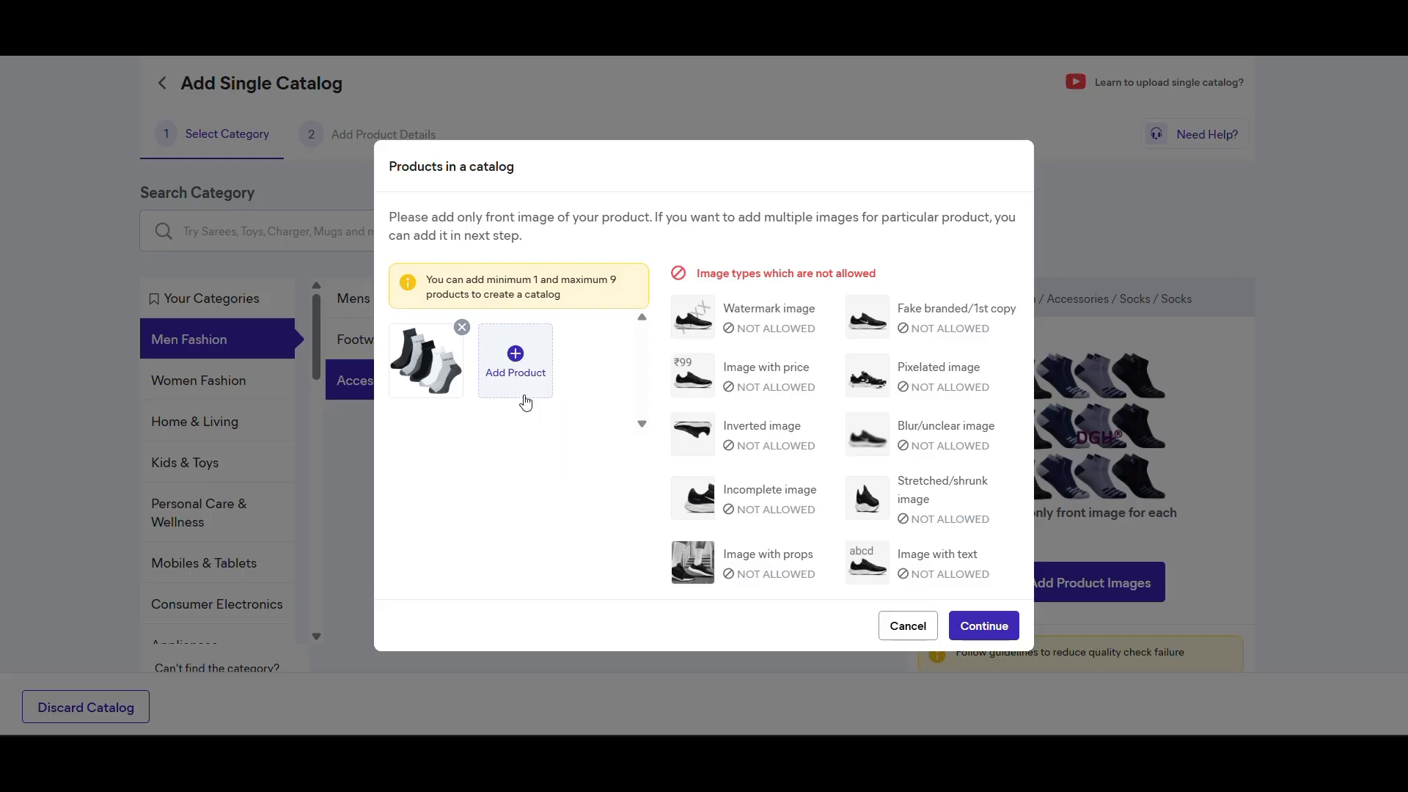
pyautogui.click(954, 627)
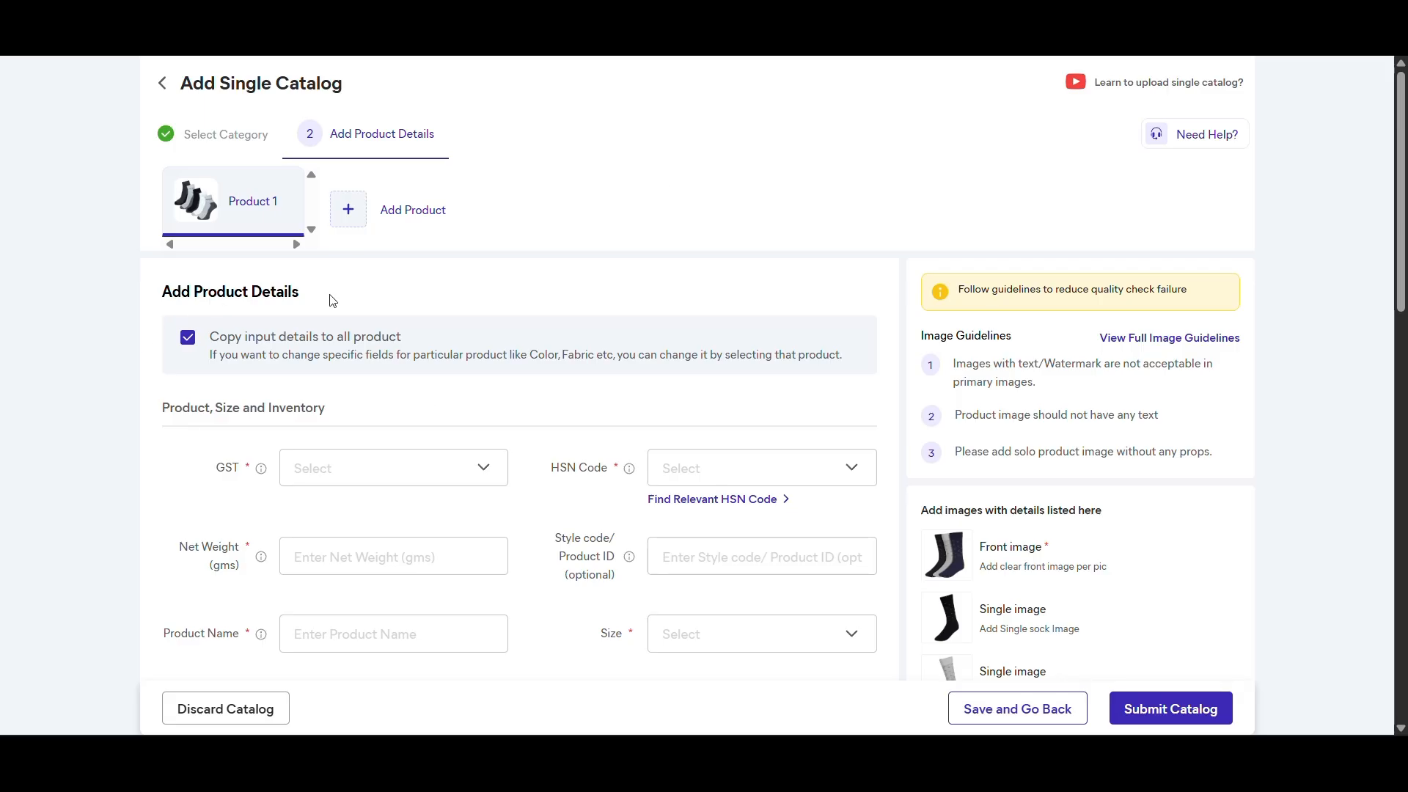
# - Set the product's GST to 5, its HSN code to 6115 and its net weight to 10 gms
pyautogui.scroll(-2, 727, 198)
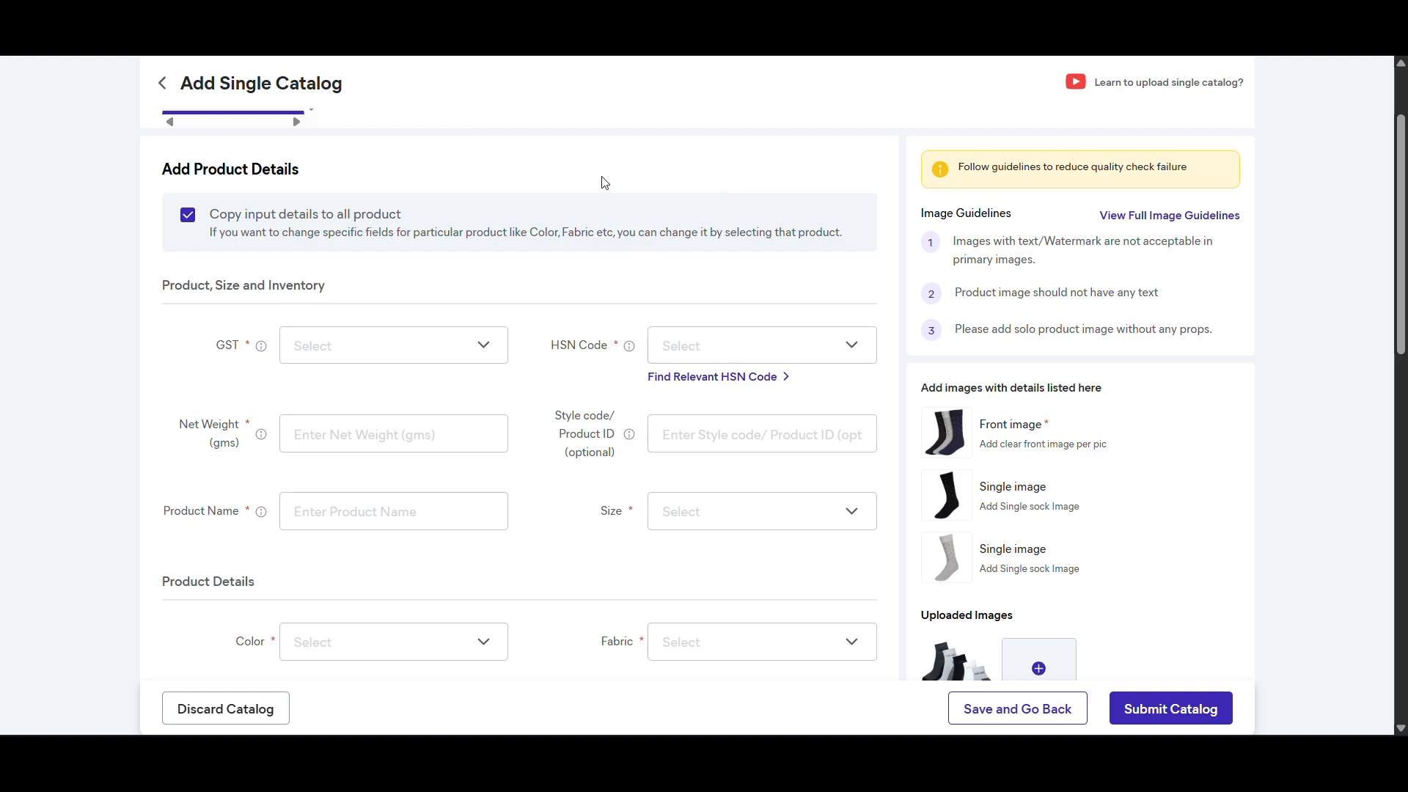
pyautogui.scroll(-2, 604, 182)
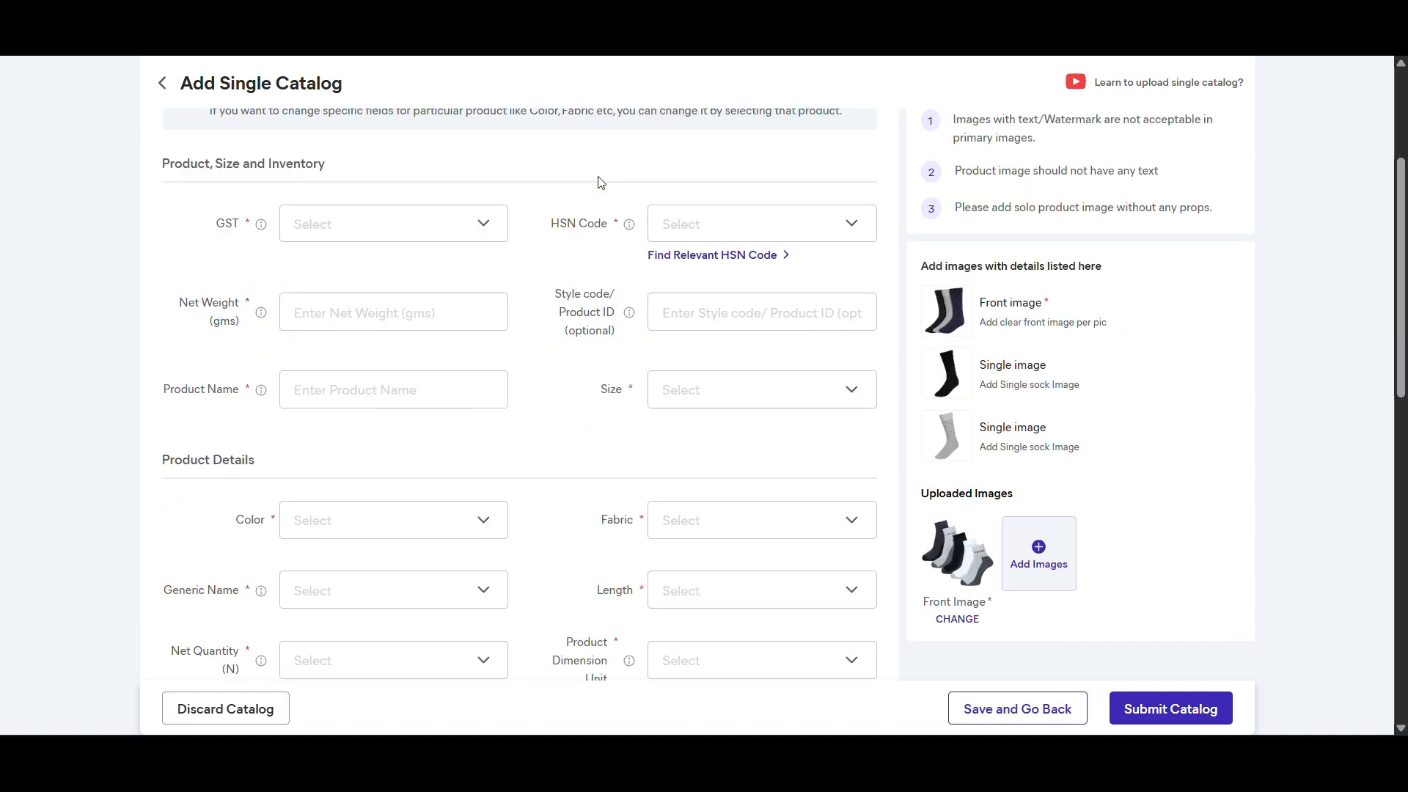
pyautogui.click(435, 222)
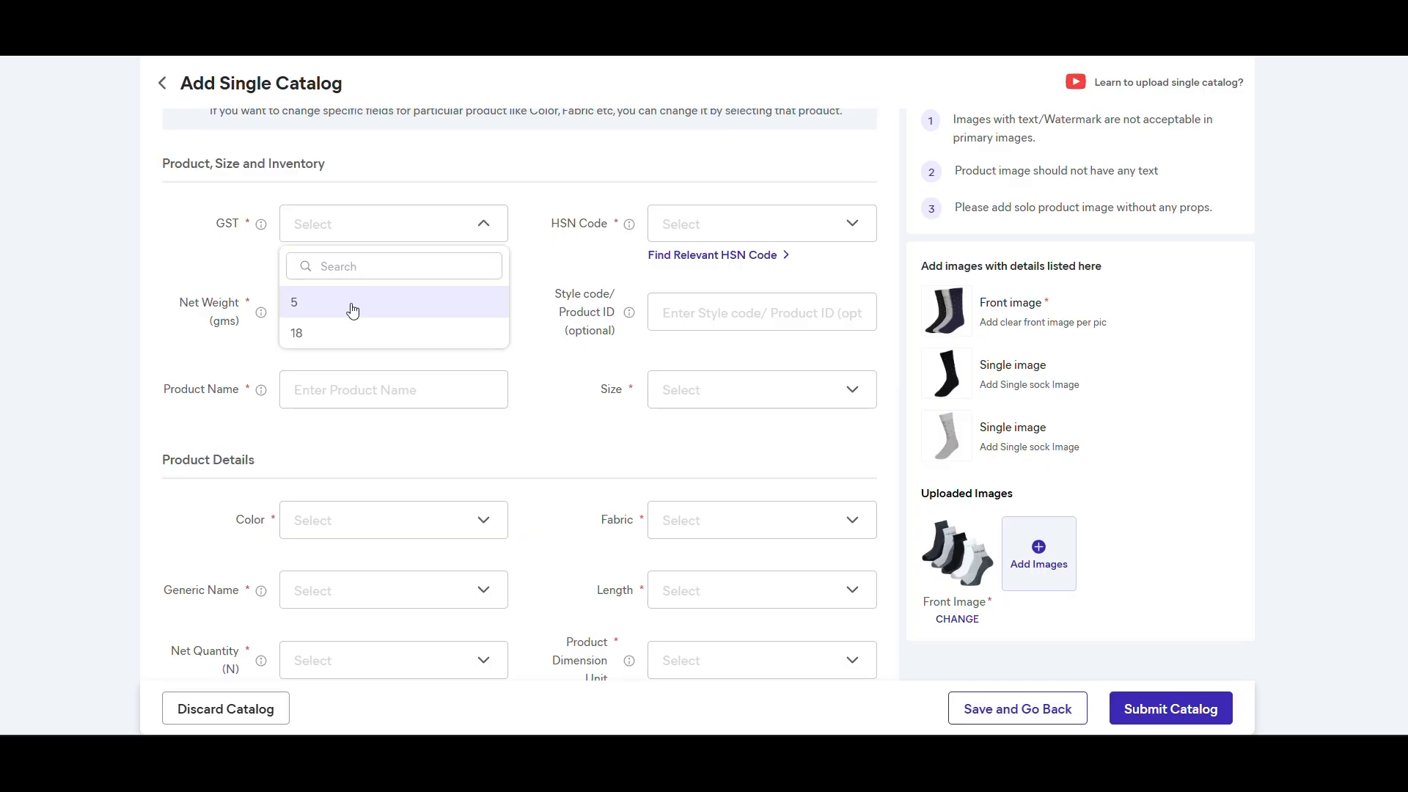
pyautogui.click(349, 306)
pyautogui.click(718, 231)
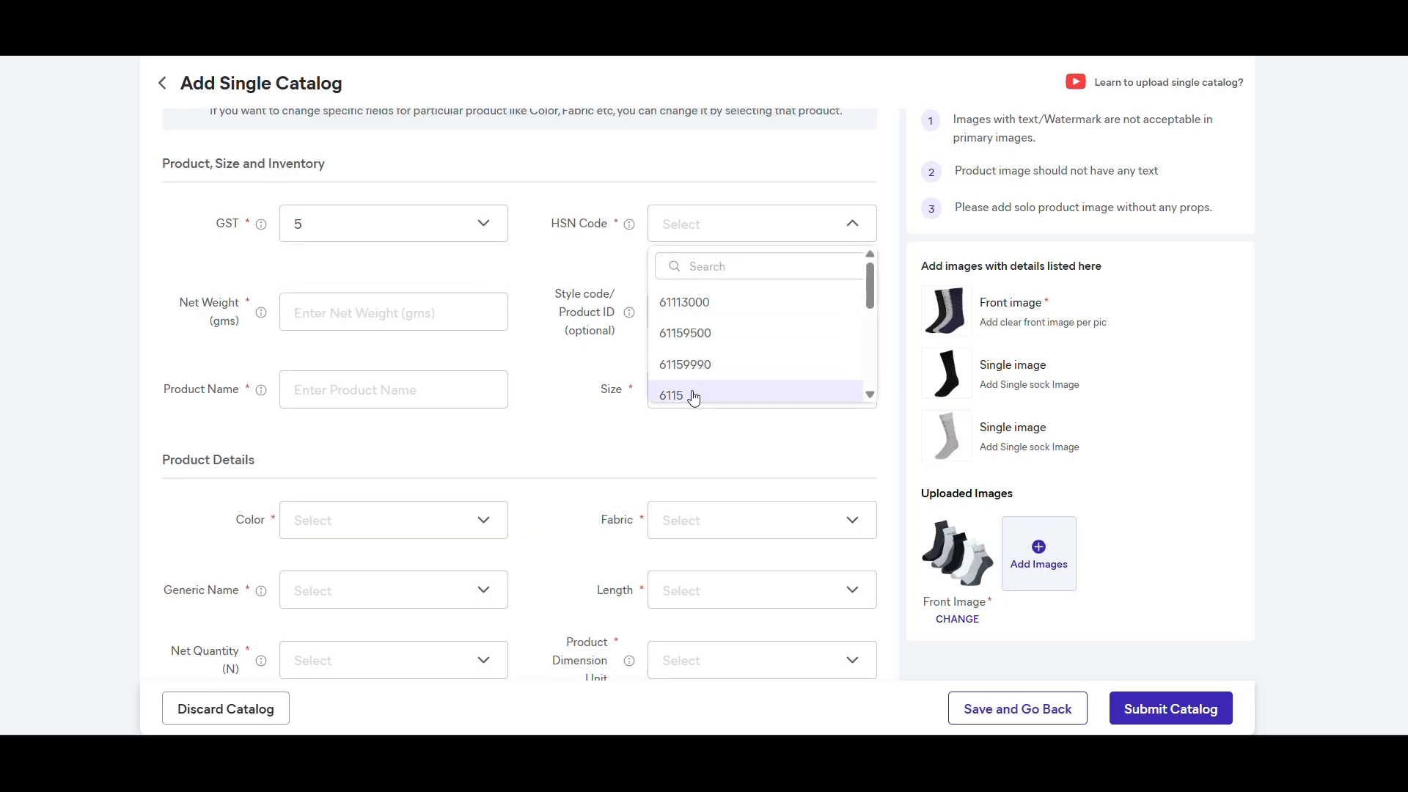
pyautogui.click(691, 393)
pyautogui.click(336, 314)
pyautogui.write('10')
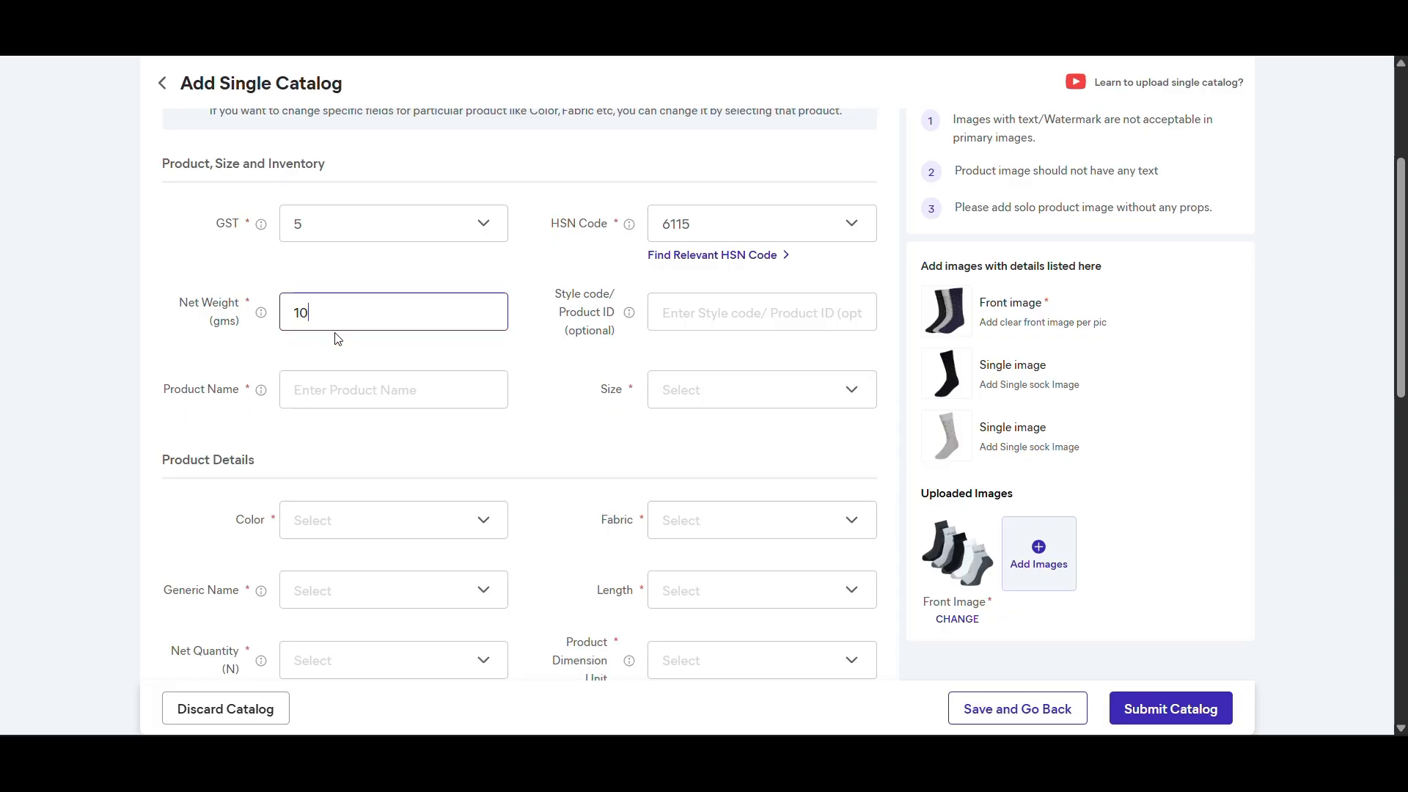
# - Enter "Kal-2 line sport sock-pk5" as the style code and copy it for reuse
pyautogui.click(715, 303)
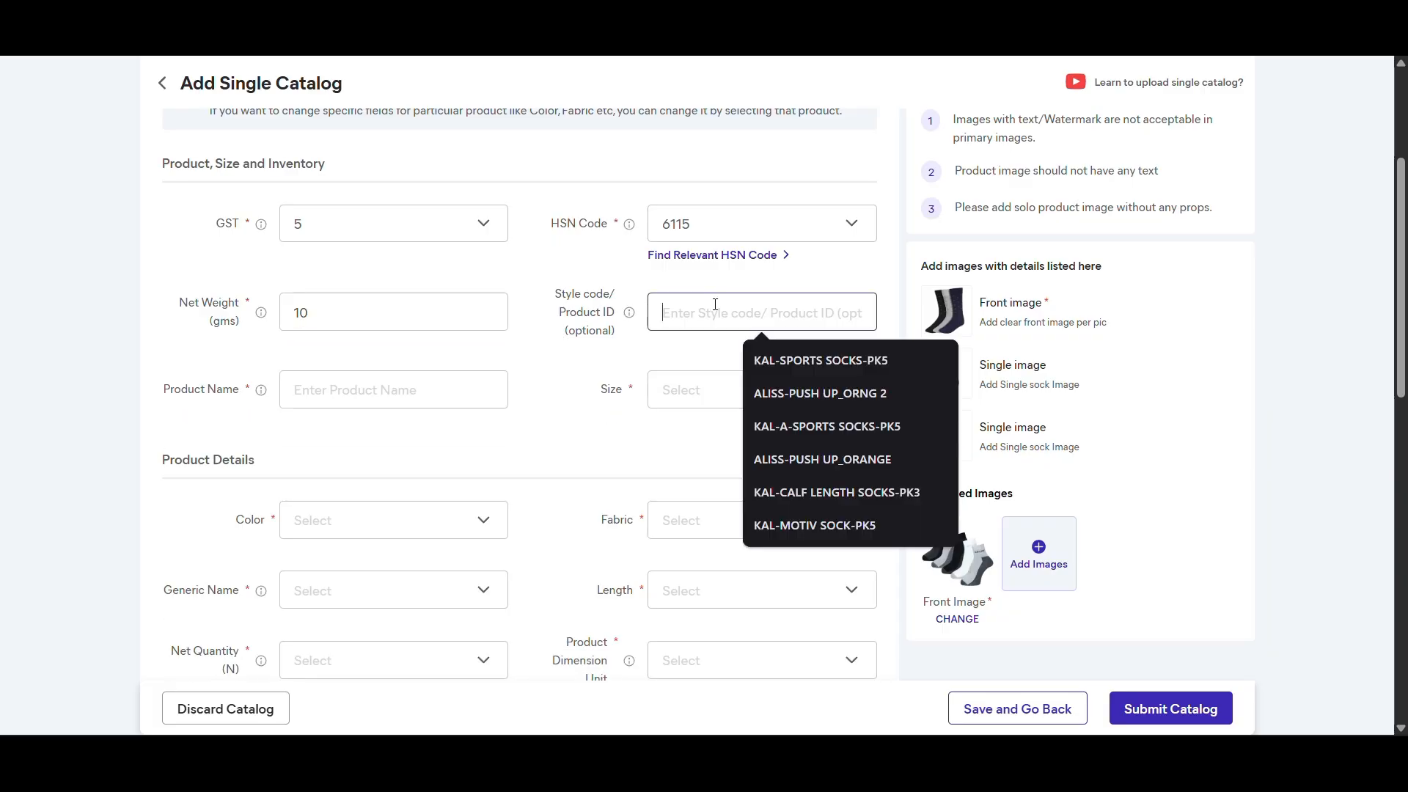
pyautogui.write('Kal')
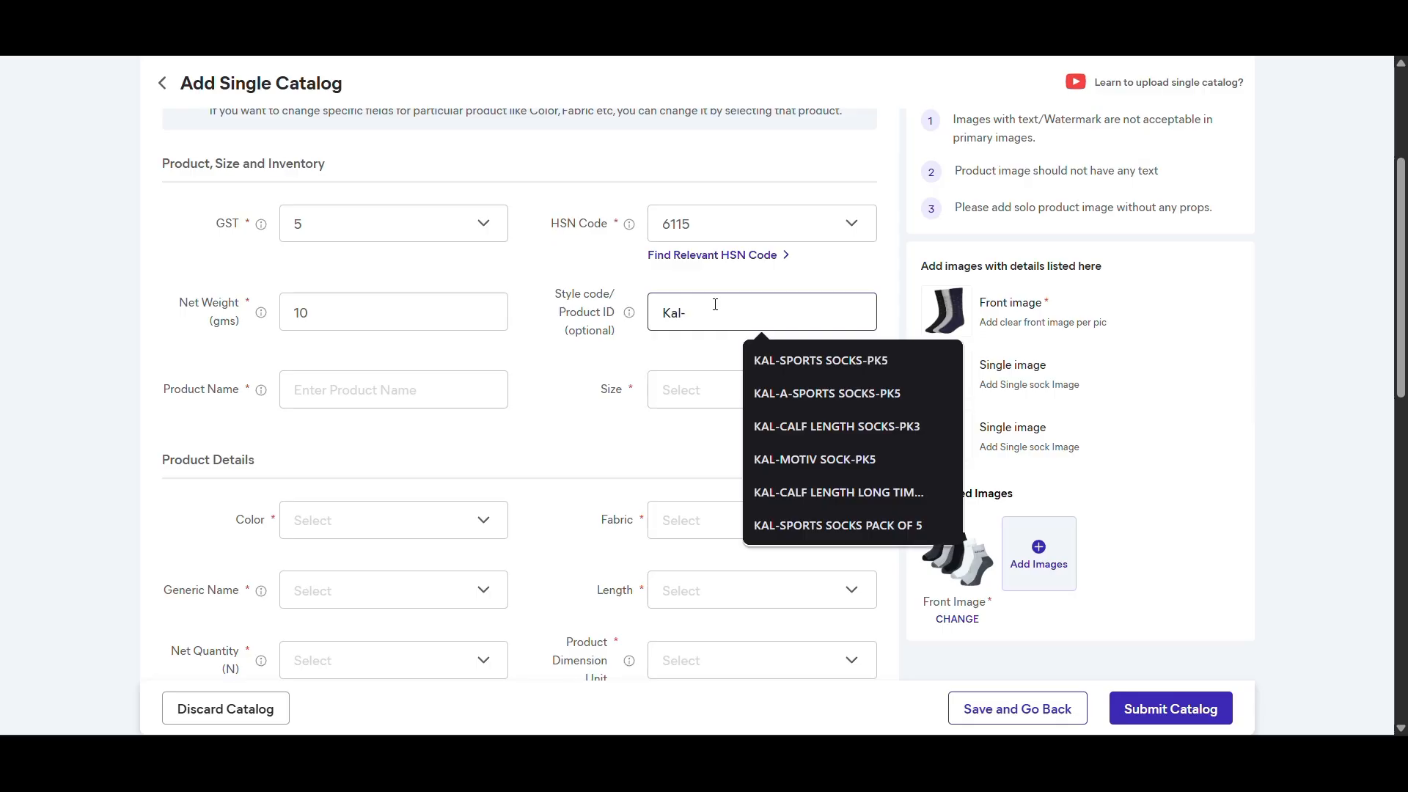
pyautogui.write('-2 line sport sock-pk5')
pyautogui.hotkey('ctrl', 'a')
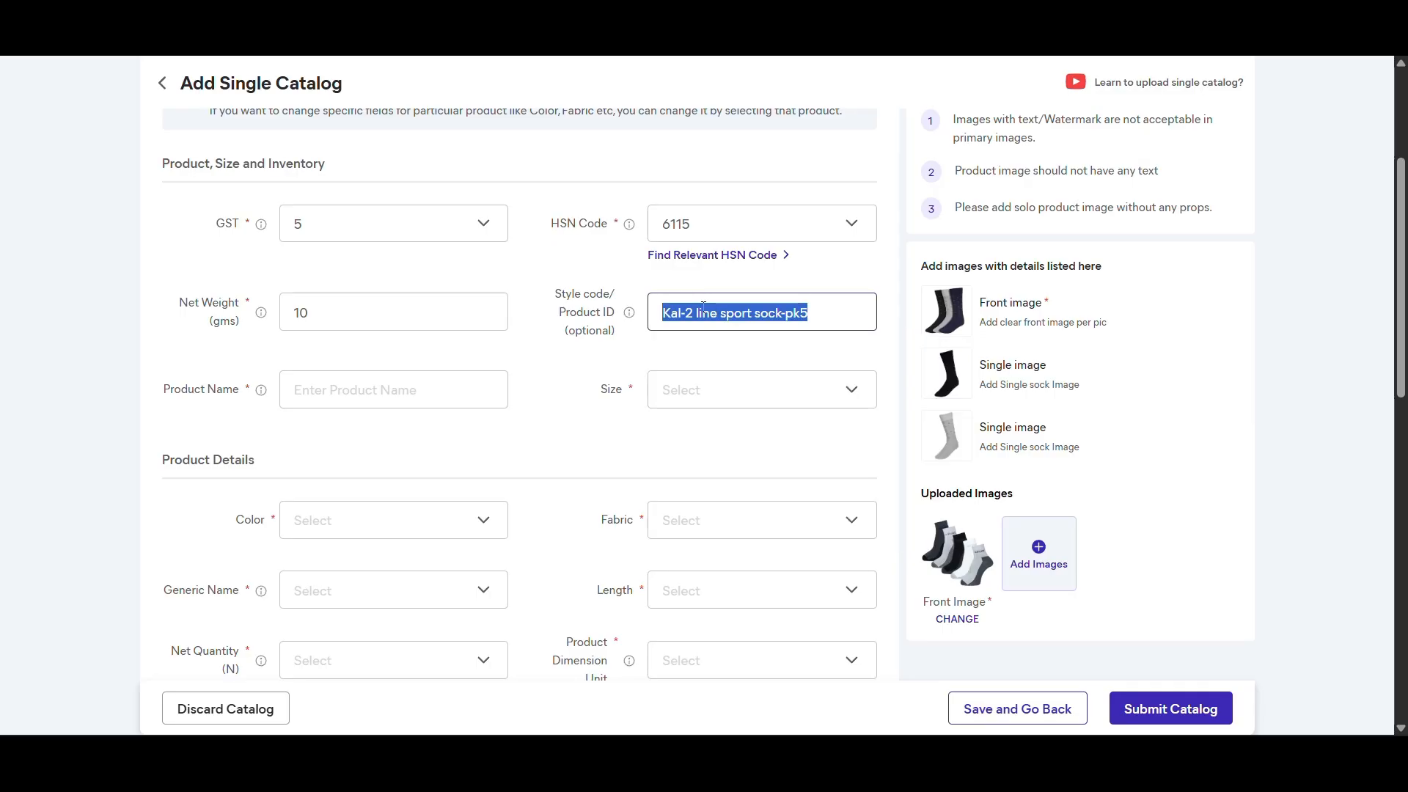
# - Fill in the product name with the saved "KALKA Ankle Length Socks for Men" title and apply Free Size as the size
pyautogui.click(242, 440)
pyautogui.click(377, 390)
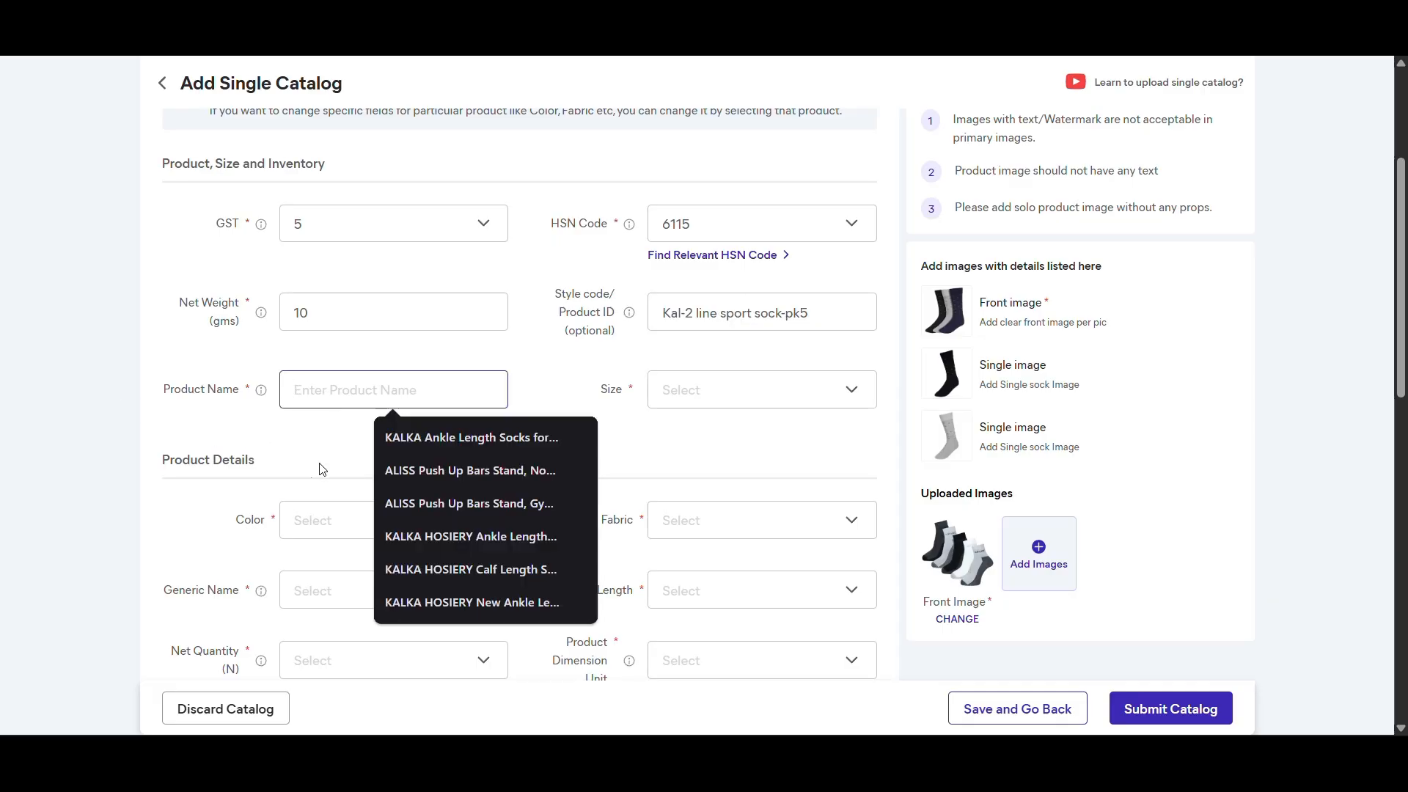
pyautogui.click(452, 443)
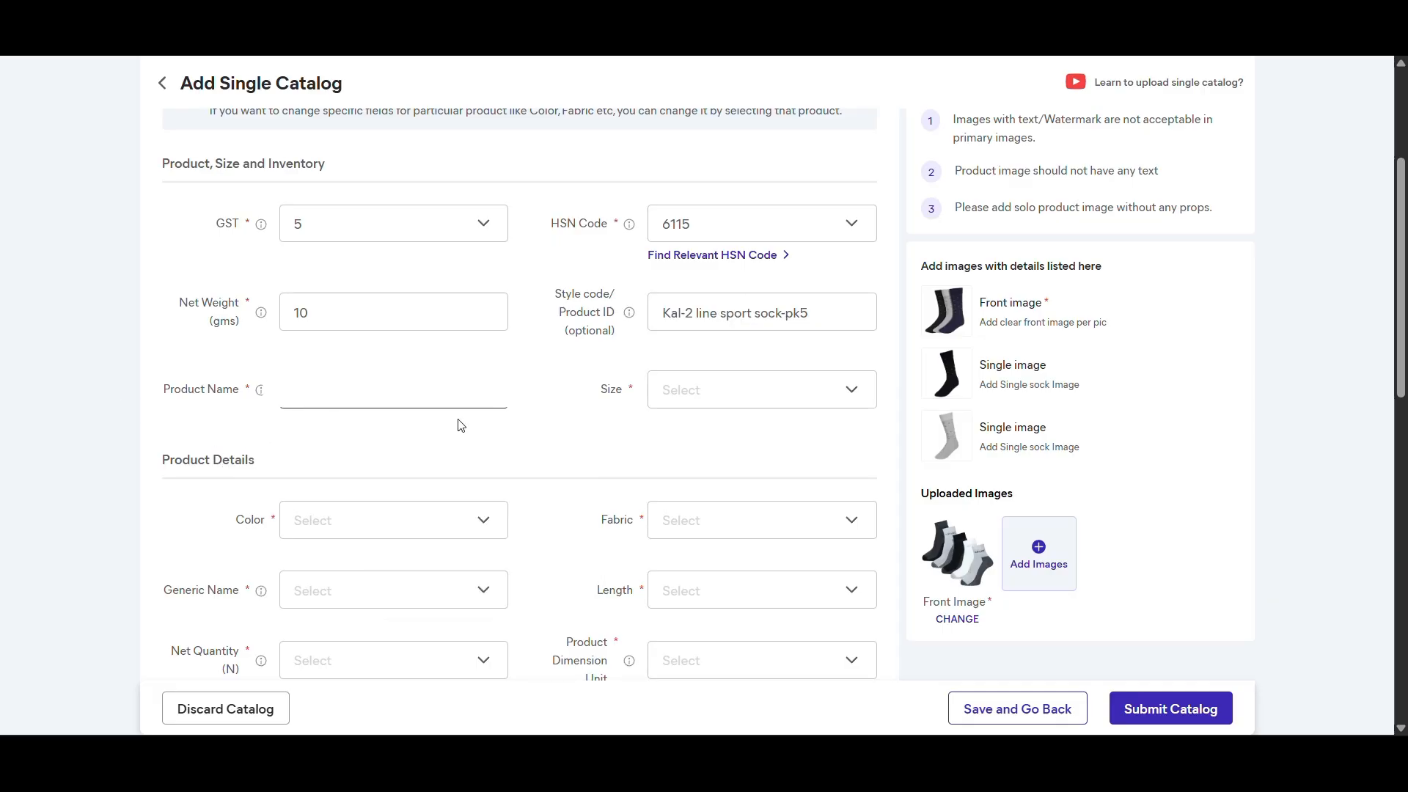
pyautogui.click(719, 381)
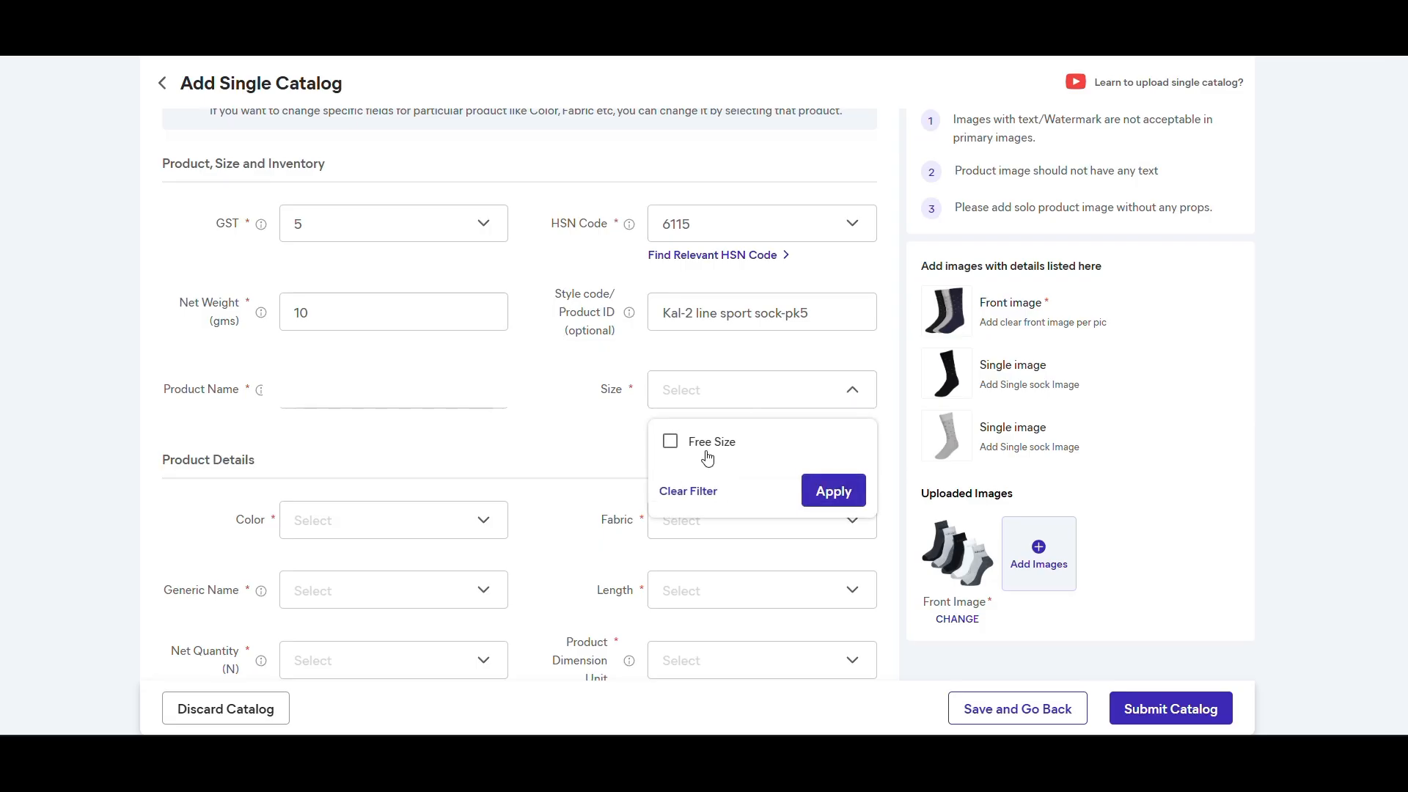
pyautogui.click(670, 442)
pyautogui.click(833, 491)
# - Paste the copied style code as the Free Size row's SKU ID and set its inventory to 100
pyautogui.scroll(-3, 393, 365)
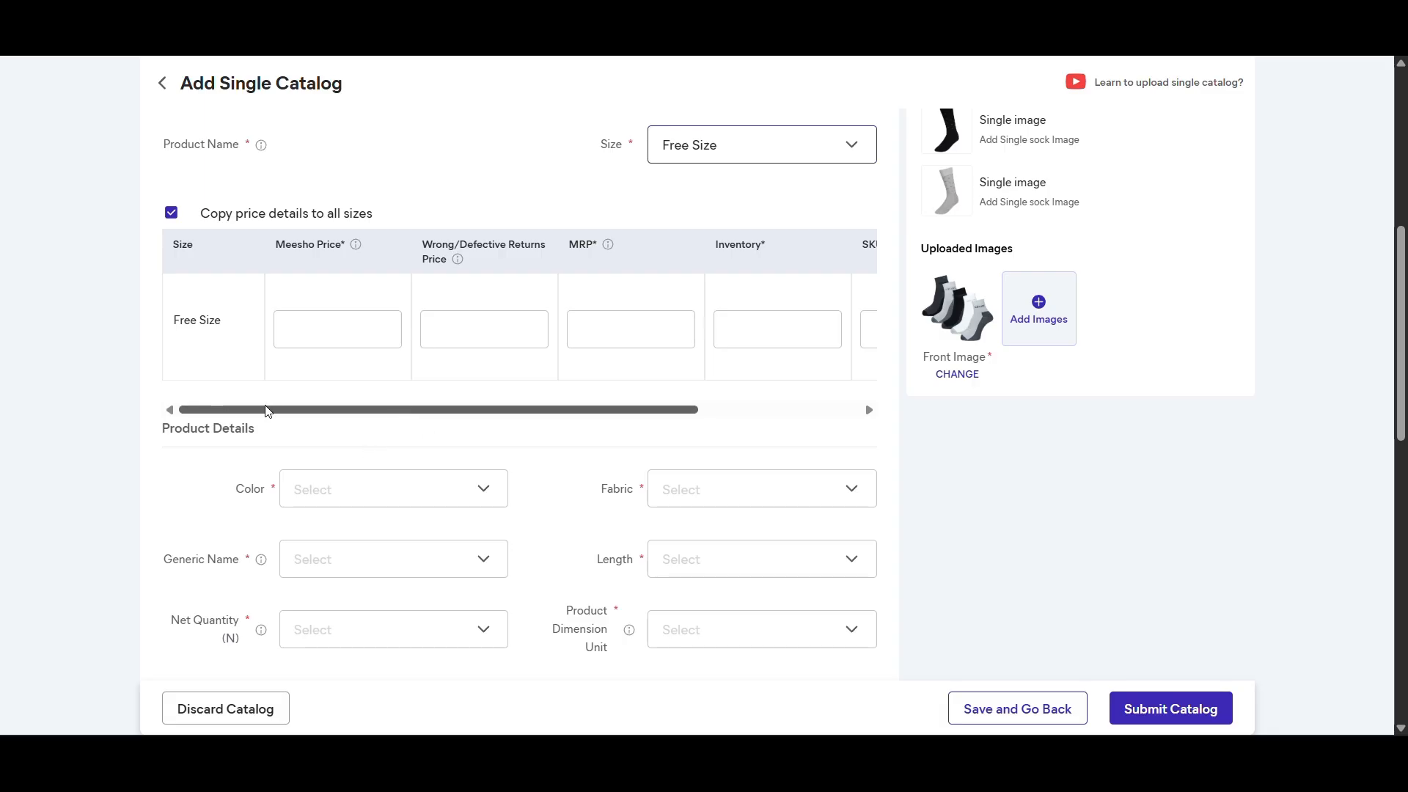
pyautogui.moveTo(440, 410); pyautogui.dragTo(738, 390)
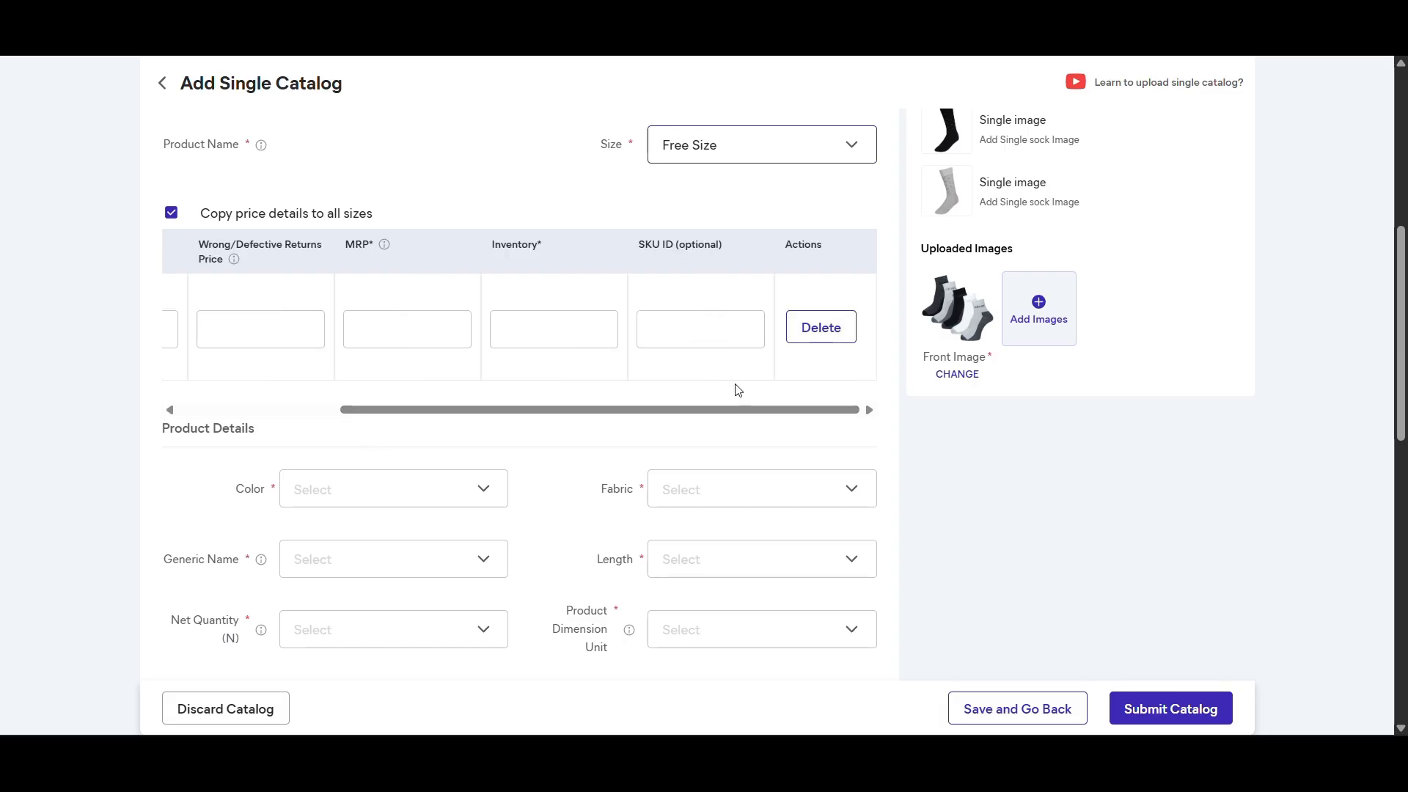
pyautogui.click(697, 330)
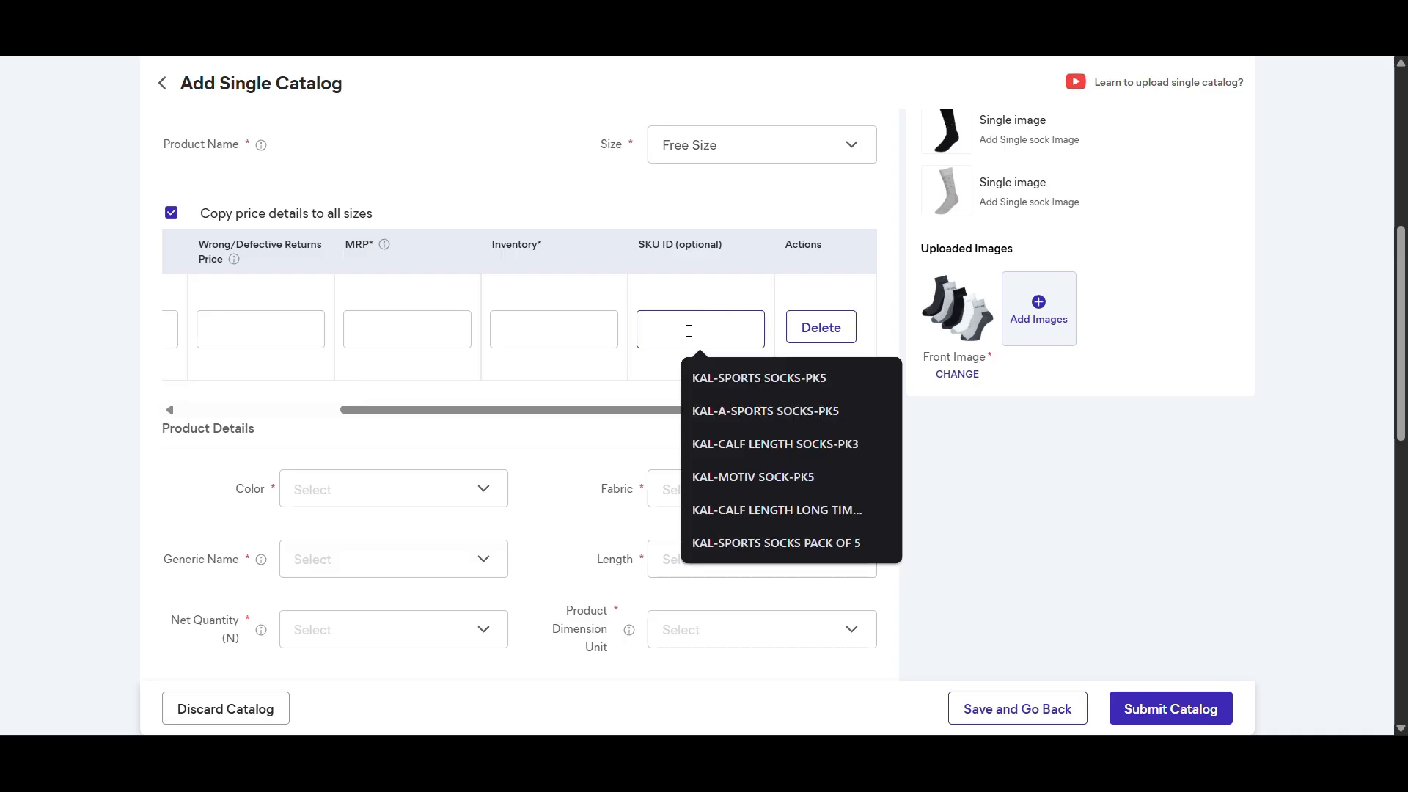
pyautogui.hotkey('ctrl', 'v')
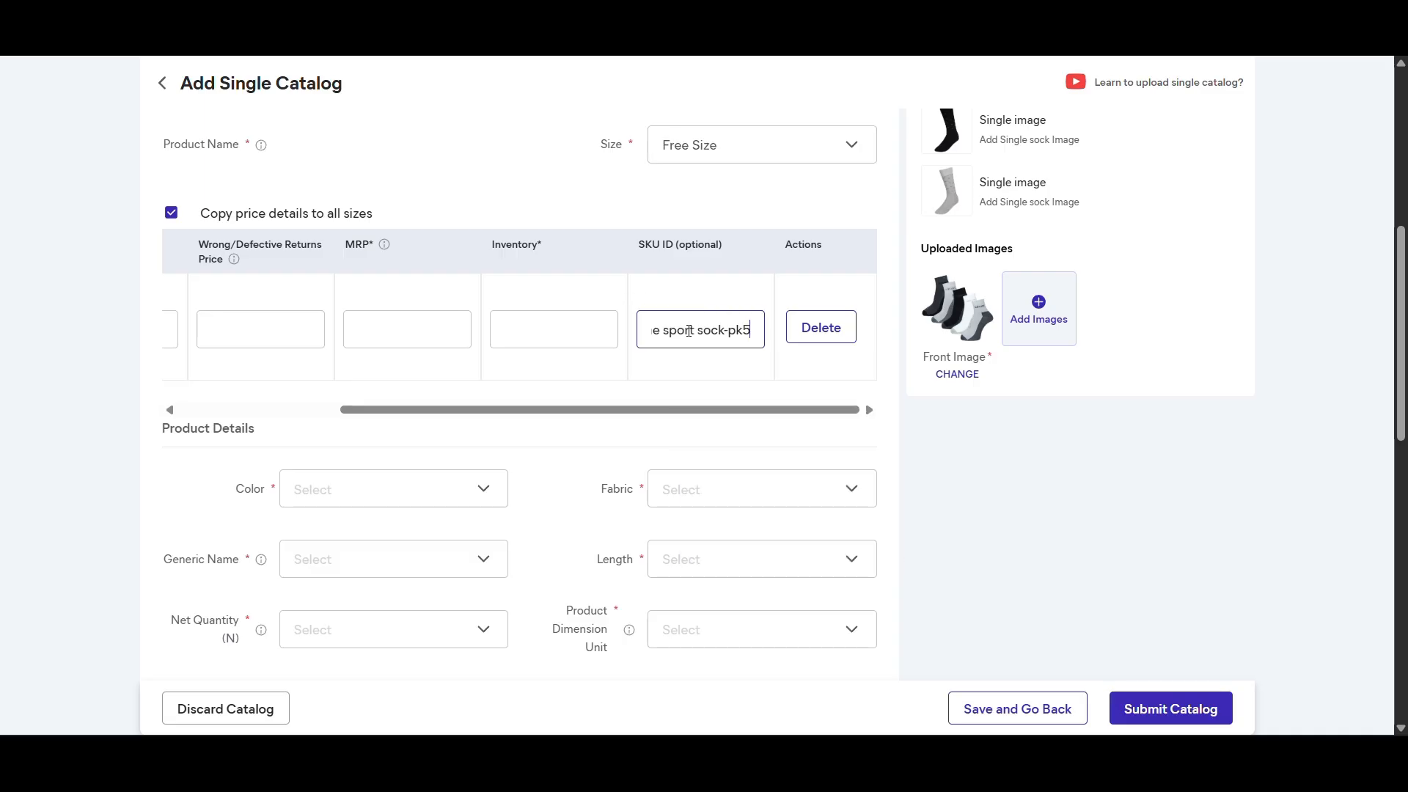
pyautogui.click(557, 331)
pyautogui.write('1000')
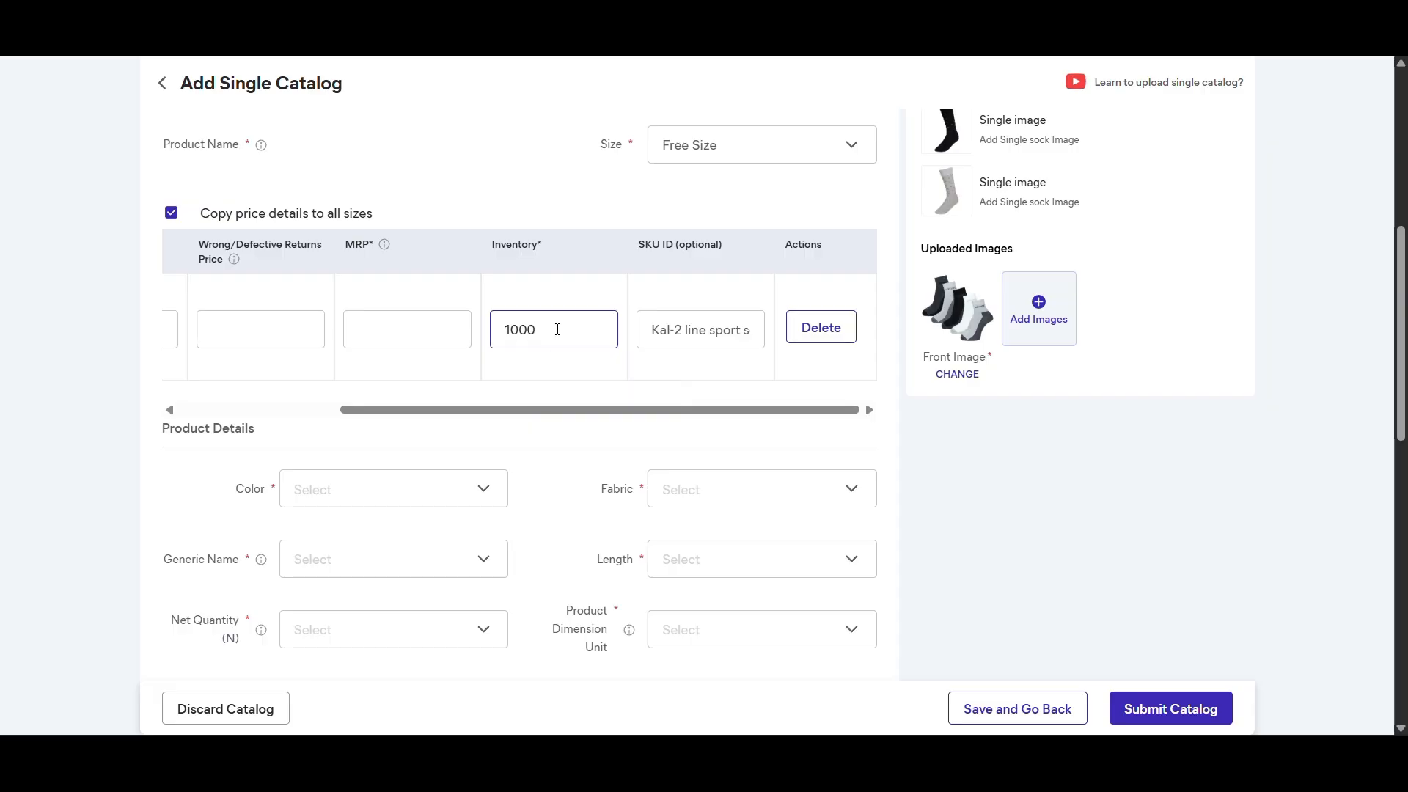
pyautogui.press('BackSpace')
# - Set the Free Size row's MRP to 299 and its Meesho price to 149
pyautogui.click(379, 316)
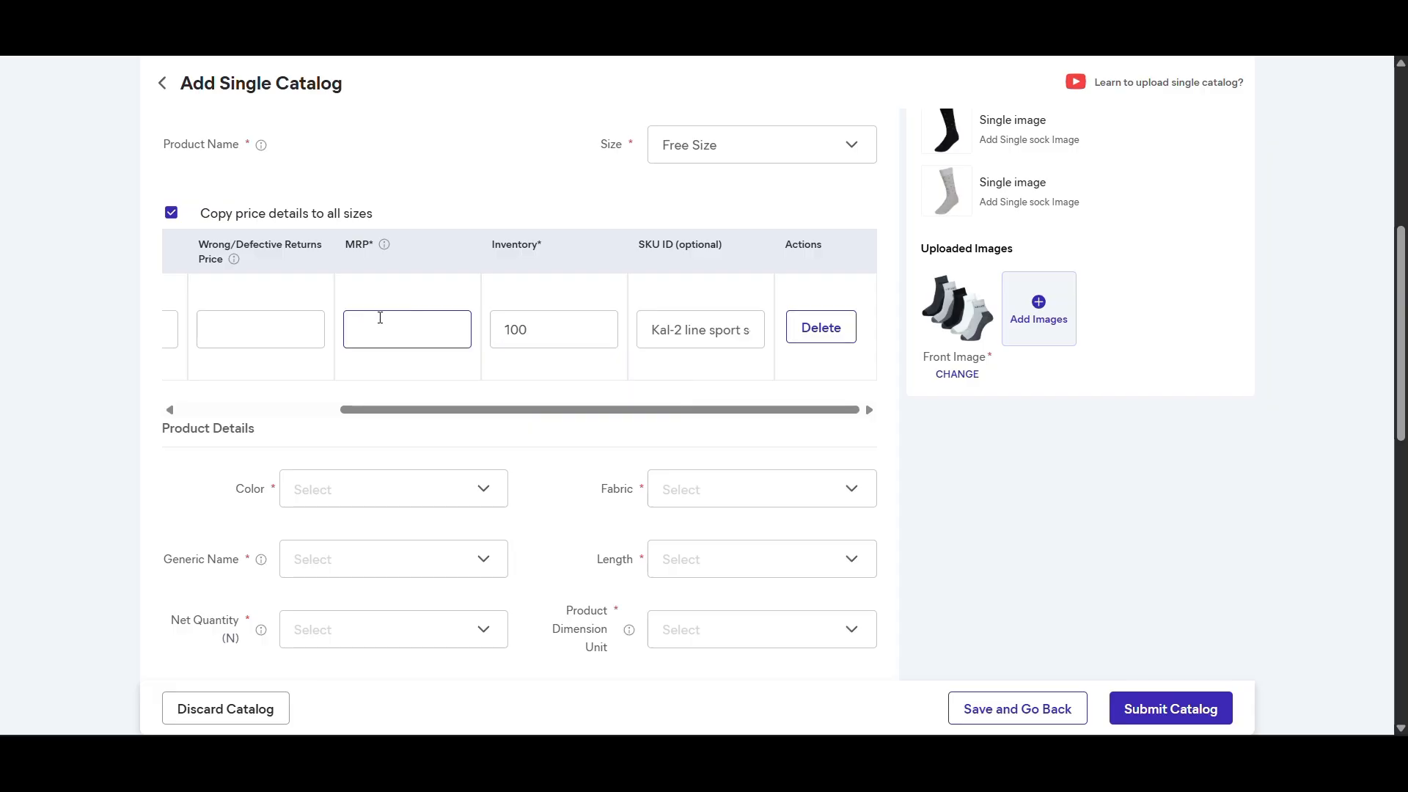
pyautogui.write('299')
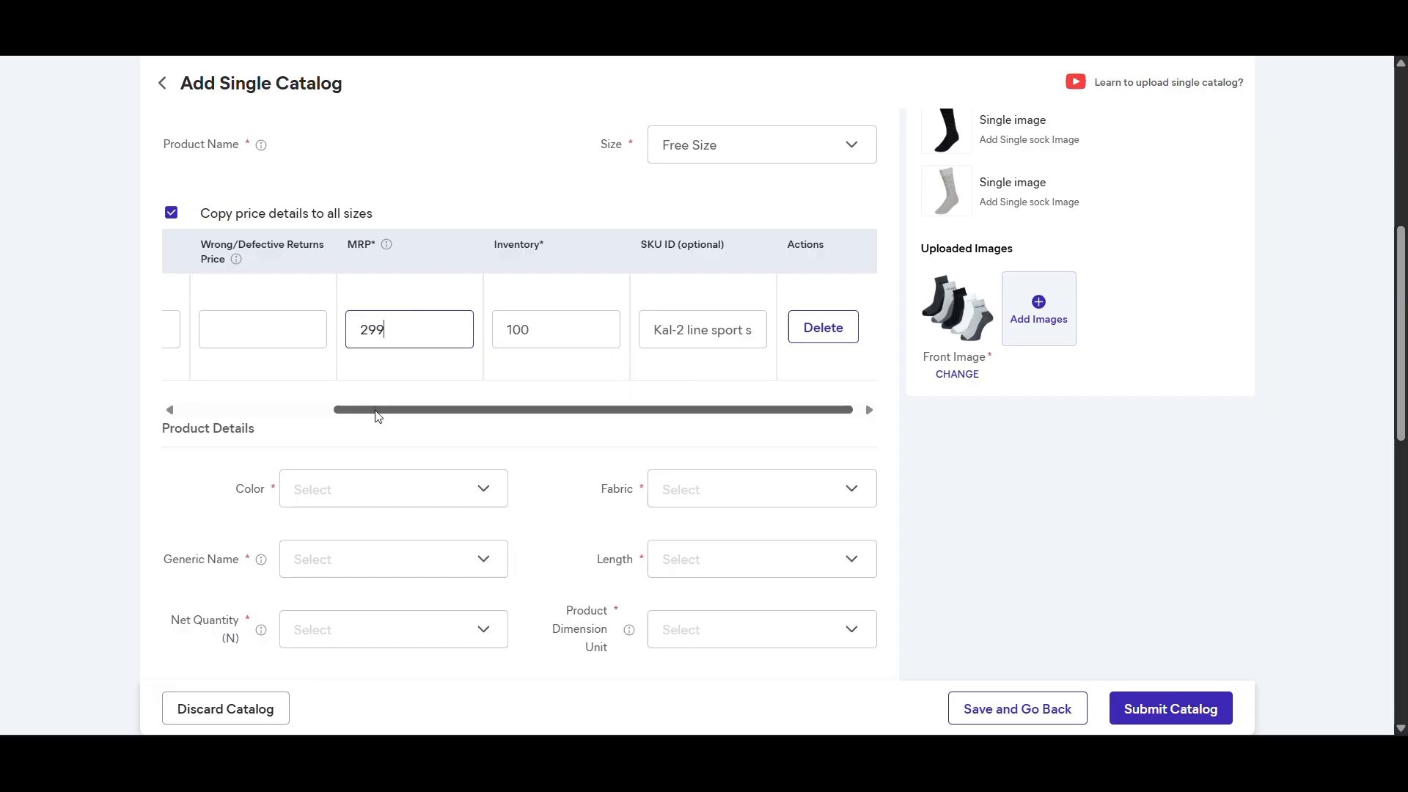
pyautogui.moveTo(377, 411); pyautogui.dragTo(215, 409)
pyautogui.click(304, 333)
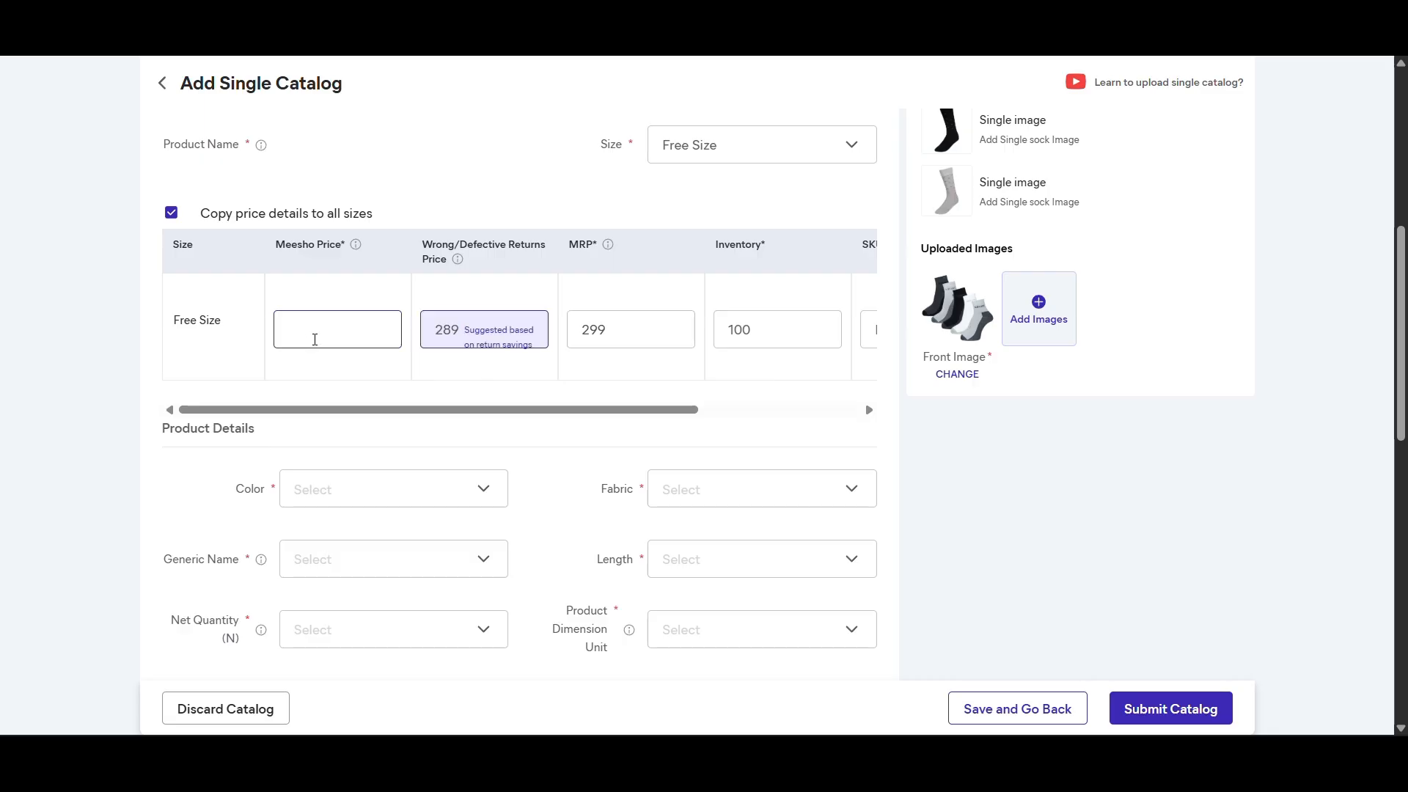
pyautogui.write('149')
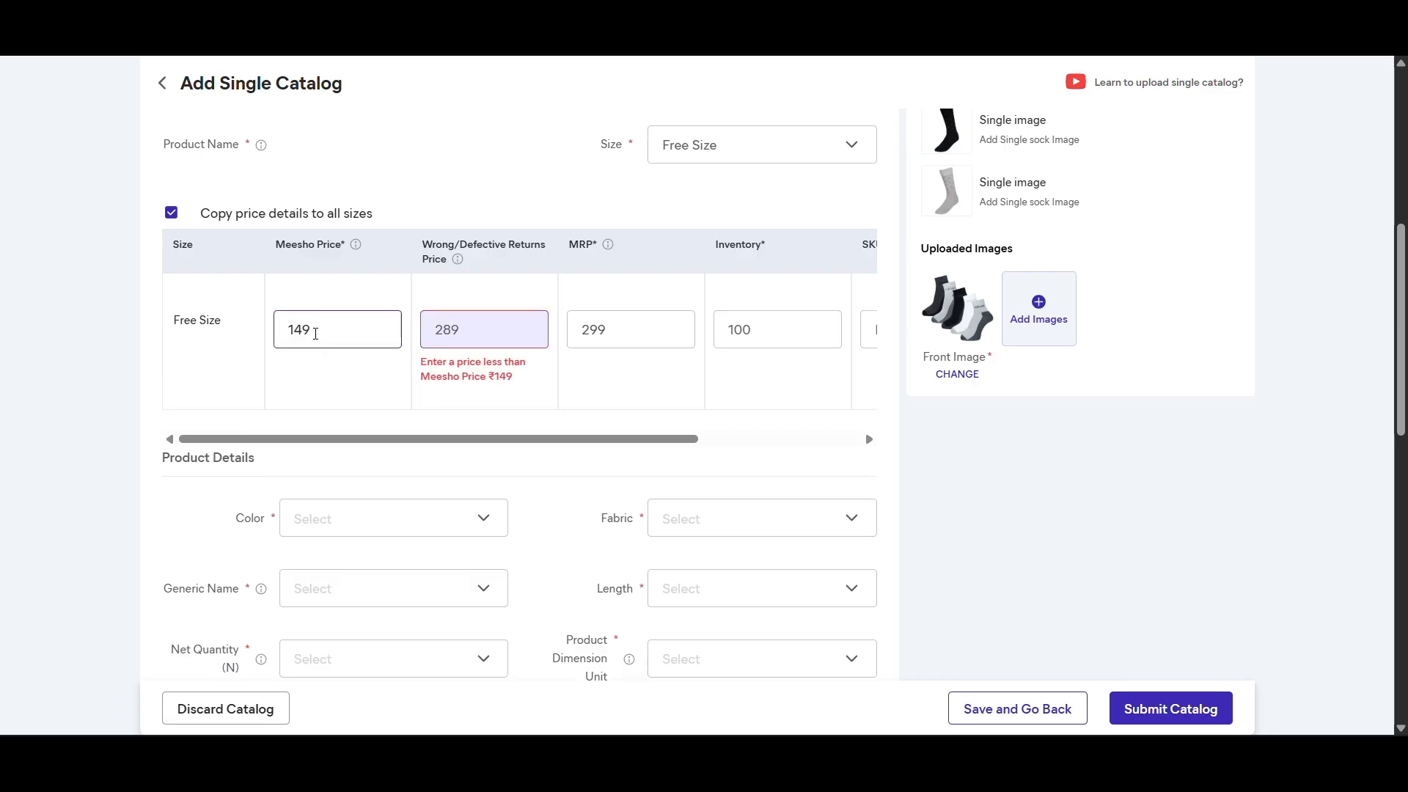
pyautogui.click(72, 346)
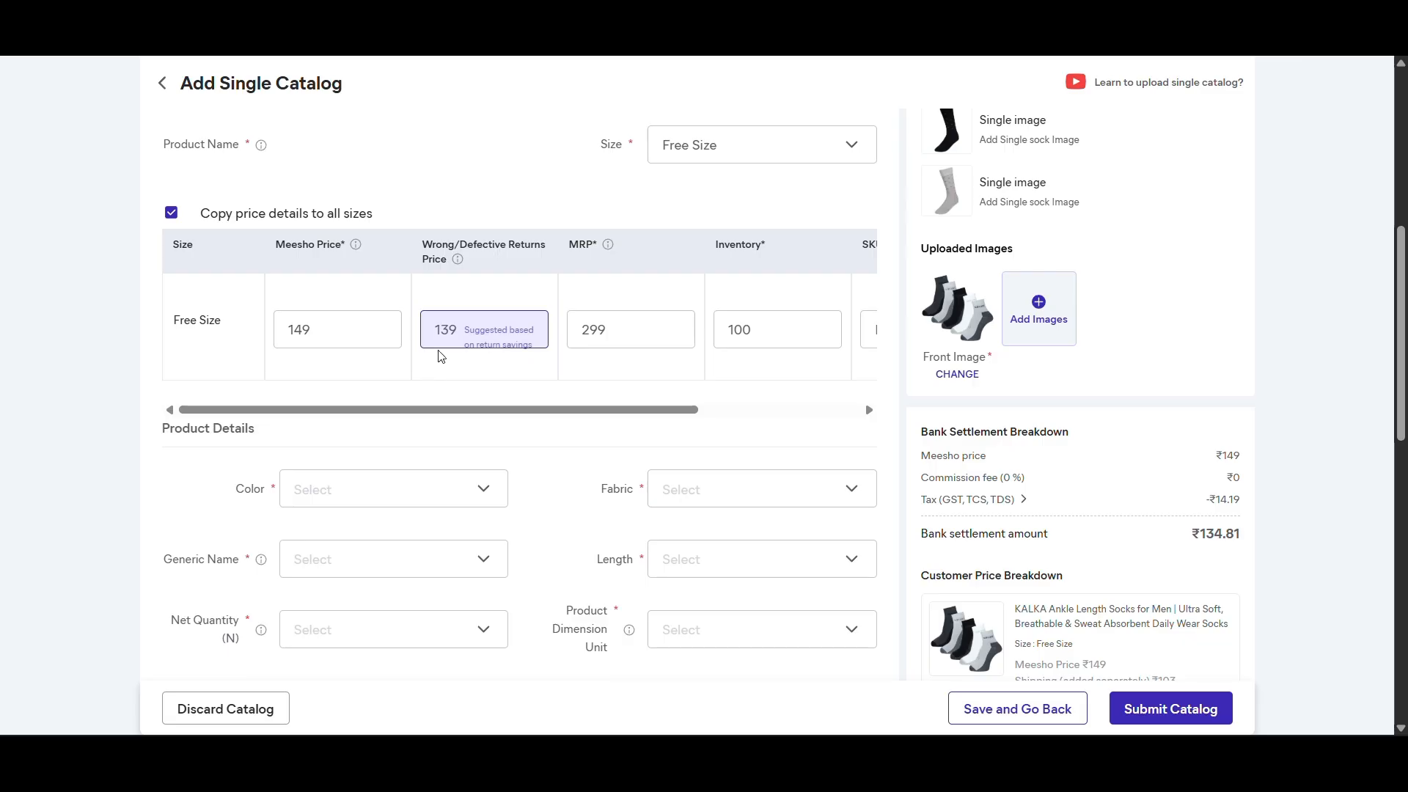
pyautogui.scroll(-3, 308, 308)
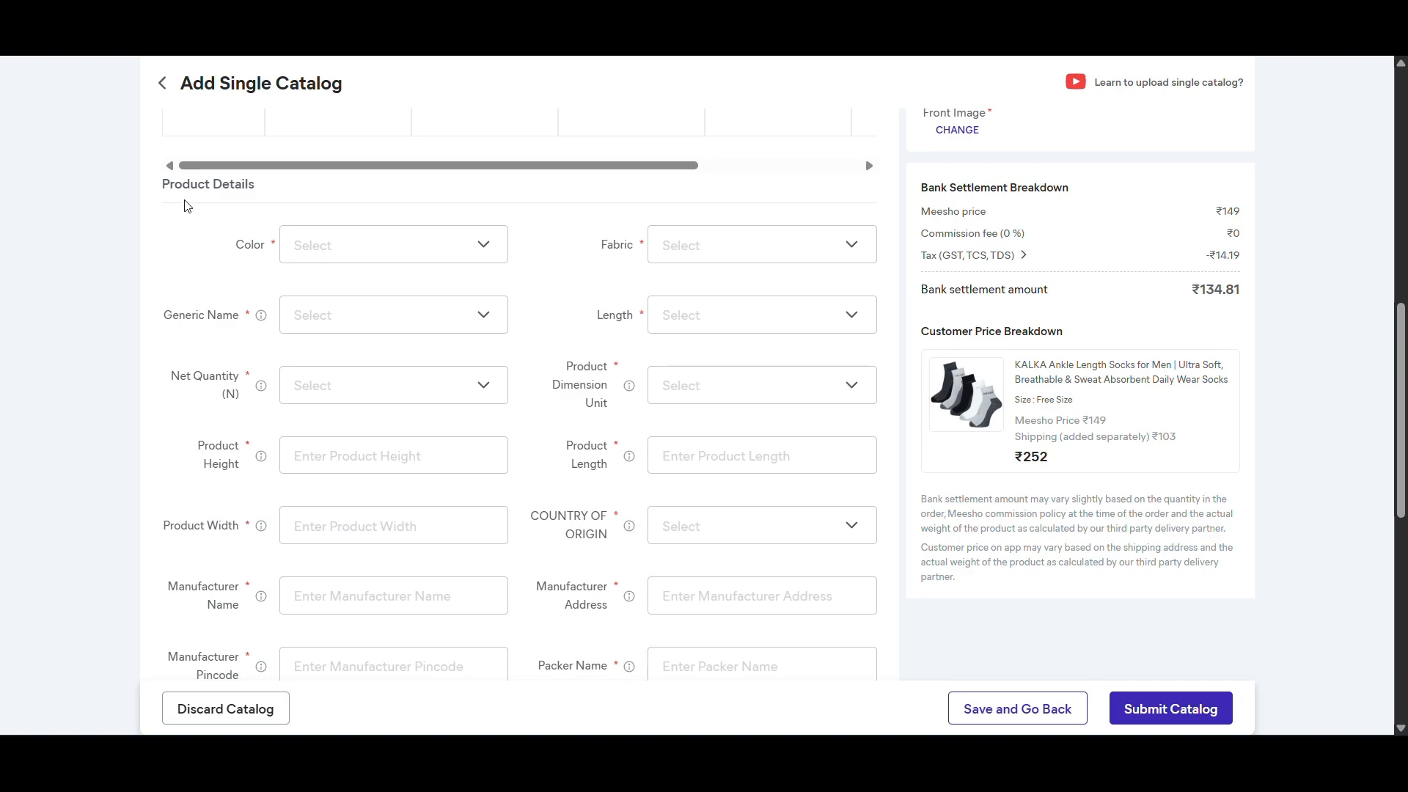
# - Set the product's color to Multicolor and its fabric to Cotton
pyautogui.click(347, 240)
pyautogui.scroll(-5, 377, 345)
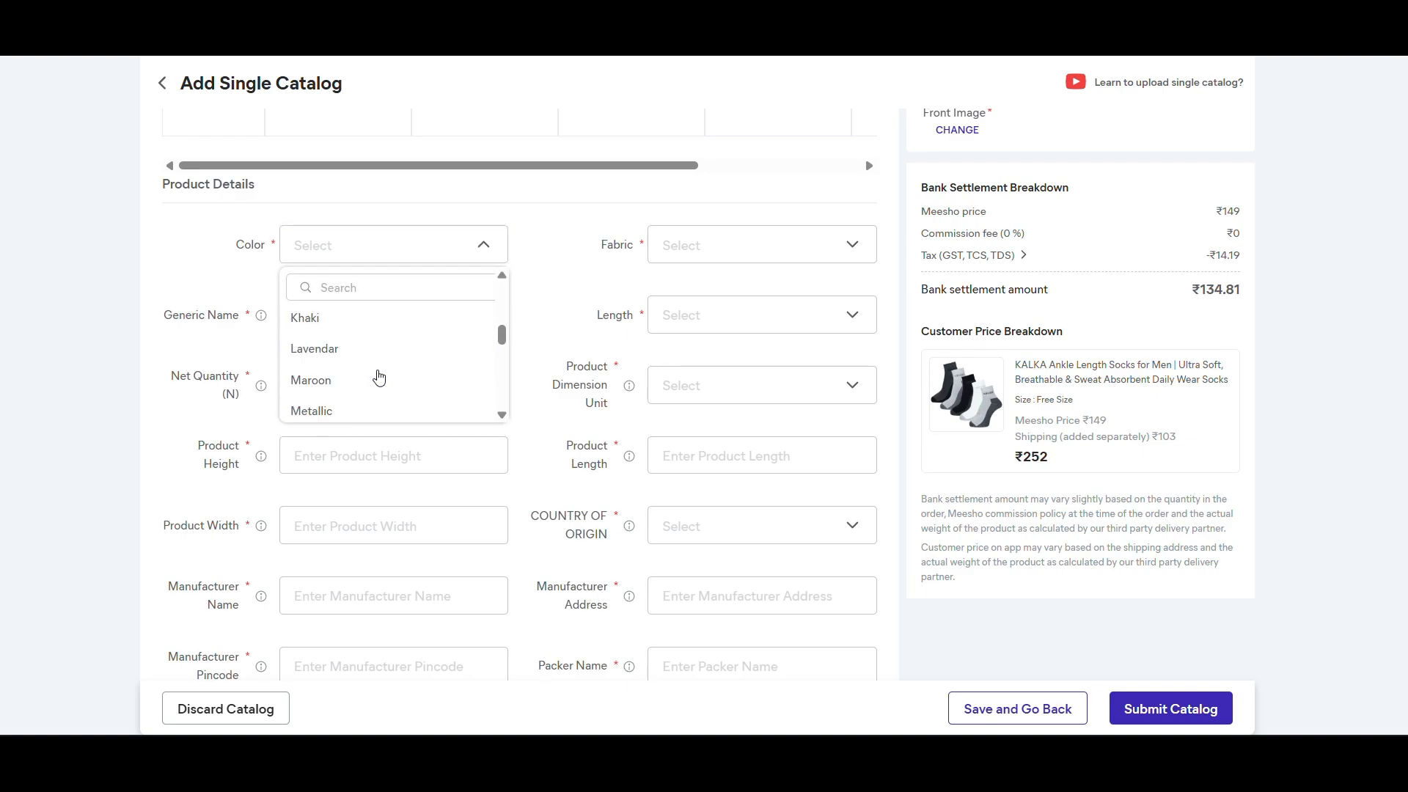
pyautogui.scroll(-2, 378, 377)
pyautogui.click(355, 390)
pyautogui.click(697, 232)
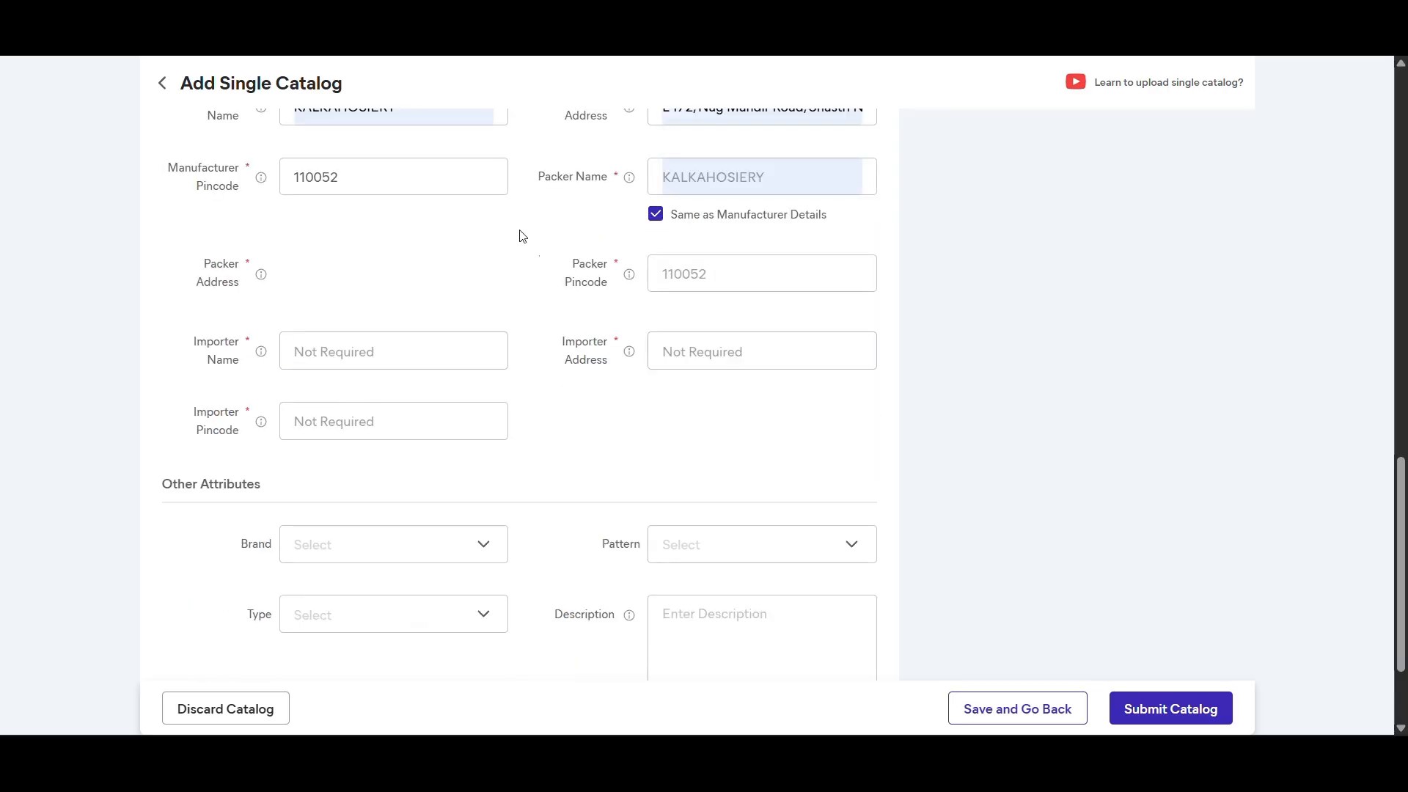
# - Check the available brands without selecting one, and set the type under Other Attributes to Regular
pyautogui.scroll(-2, 550, 243)
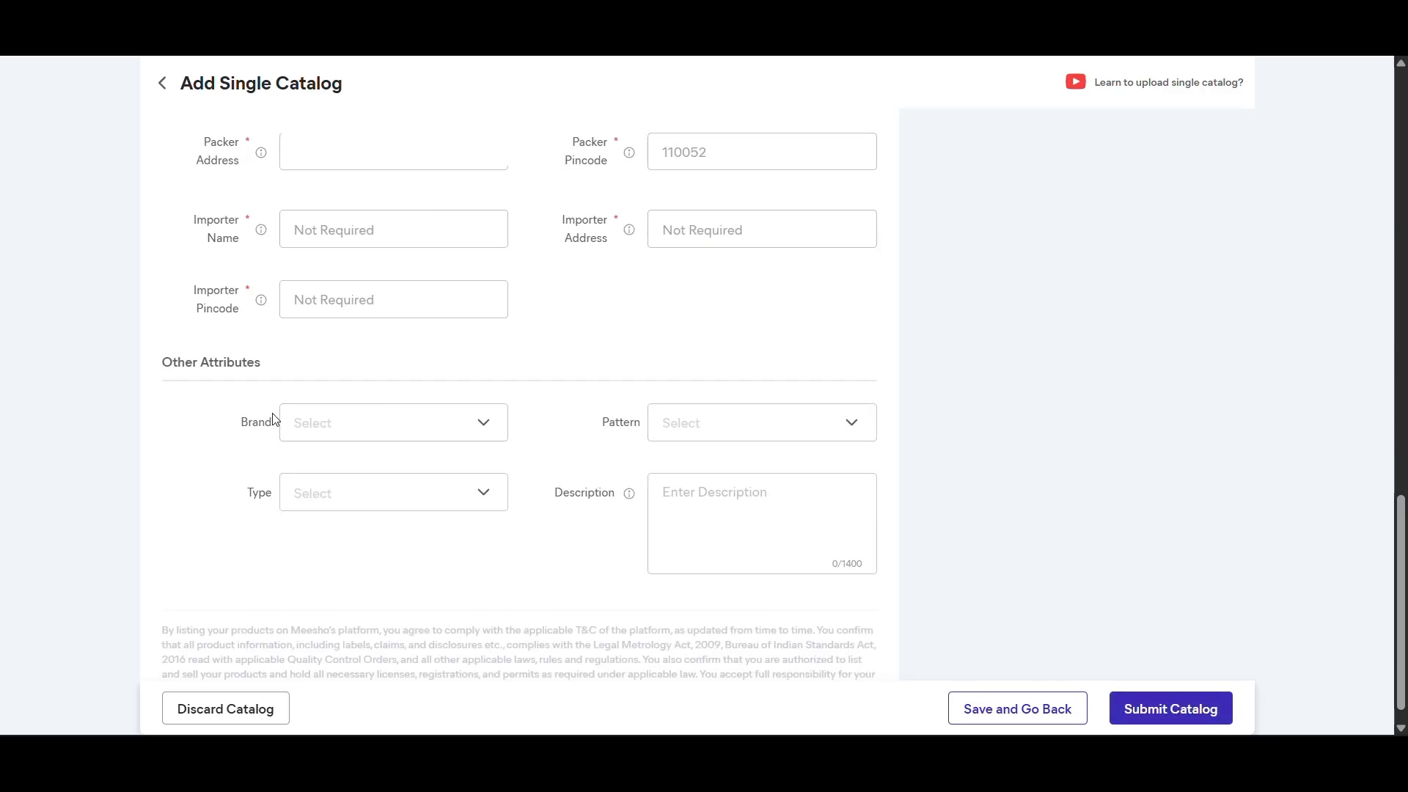
pyautogui.click(349, 438)
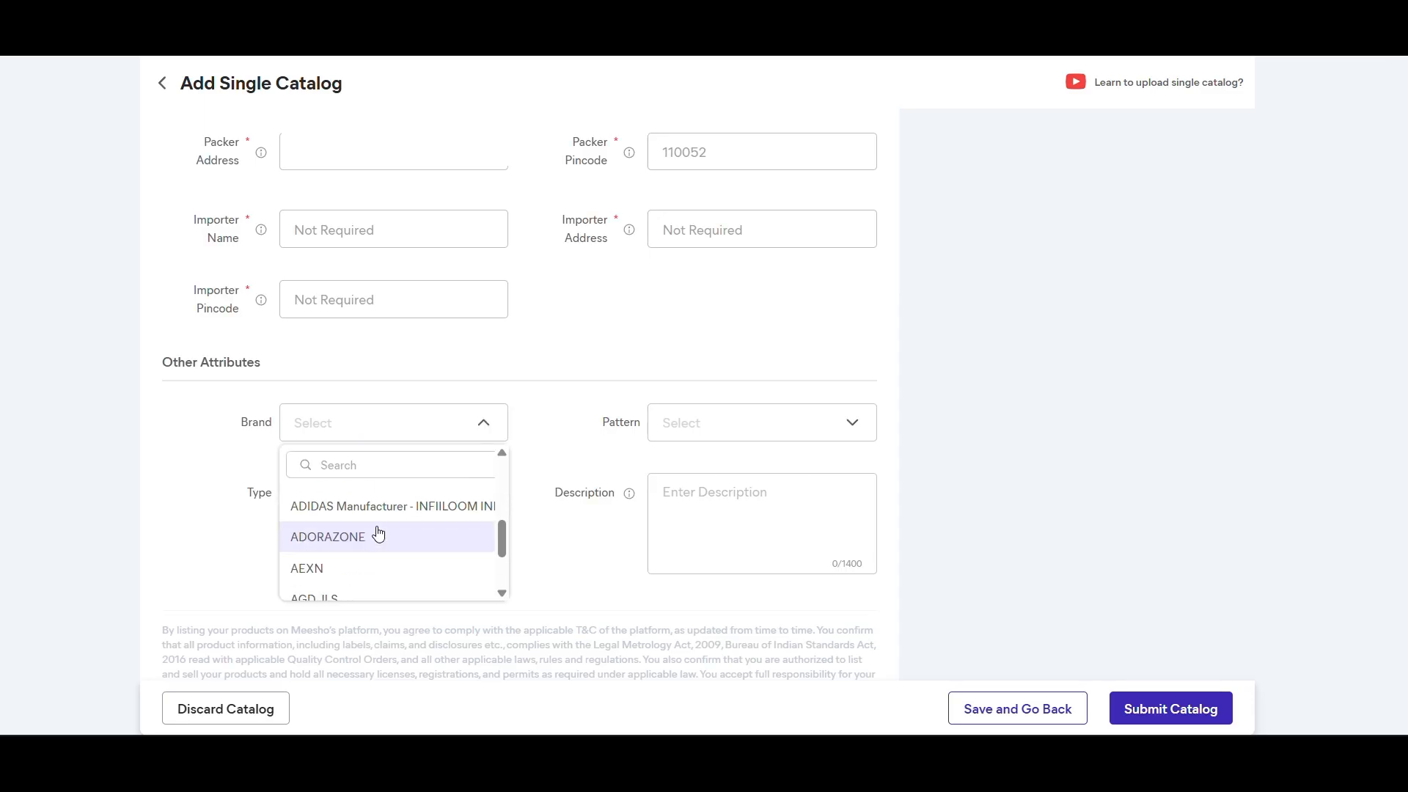
pyautogui.click(541, 382)
pyautogui.click(344, 497)
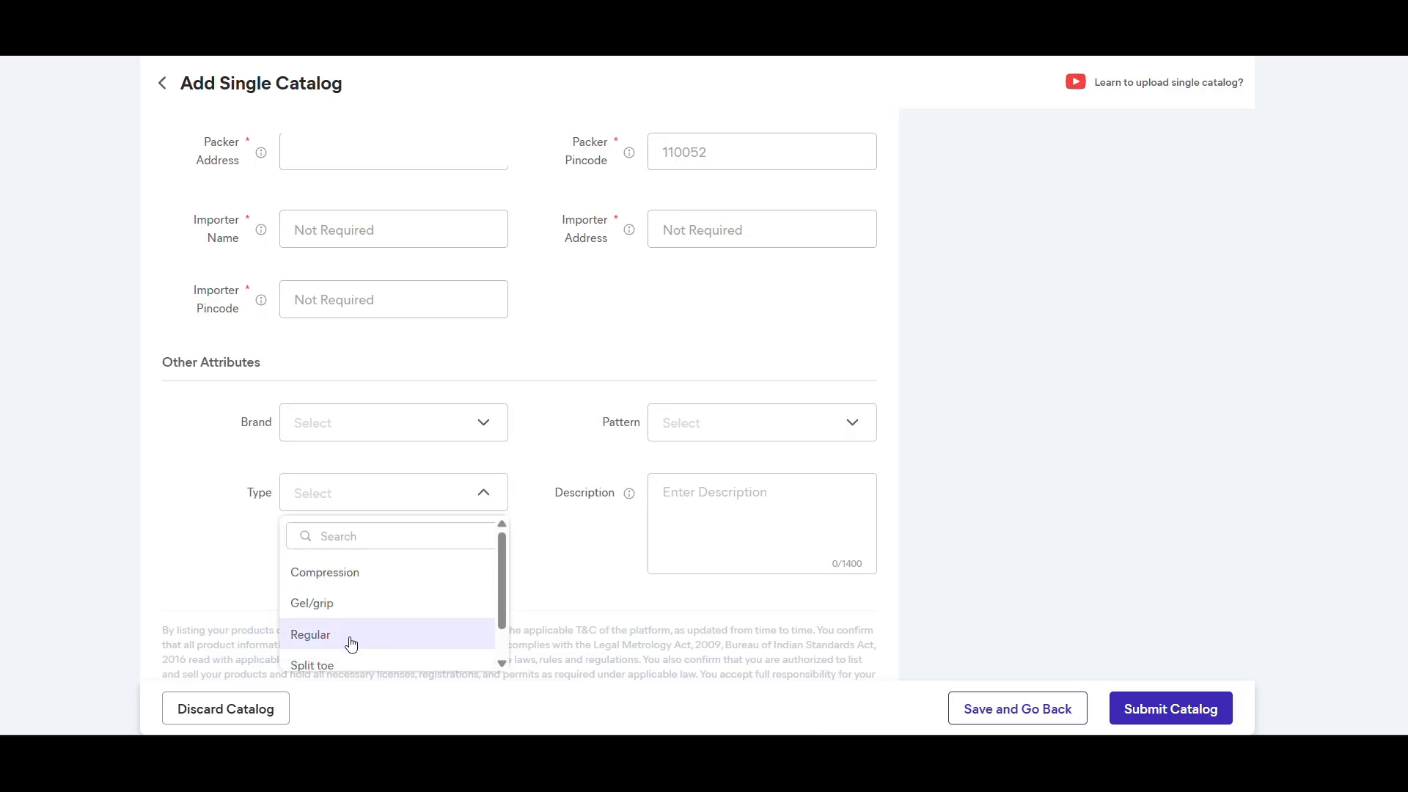
pyautogui.click(348, 638)
# - Set the pattern to Solid and enter "Men Socks cotton" as the description
pyautogui.click(765, 427)
pyautogui.scroll(-3, 707, 555)
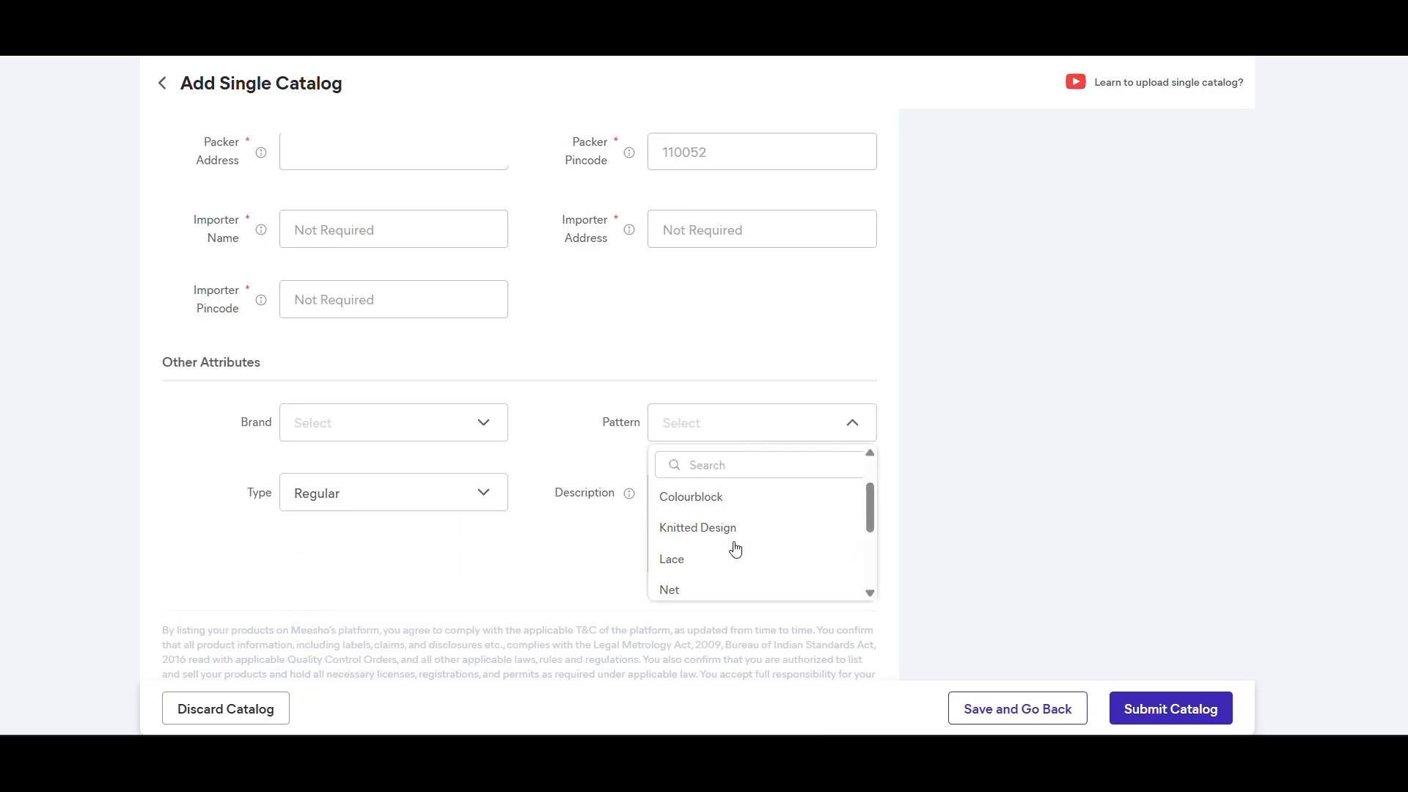
pyautogui.click(686, 522)
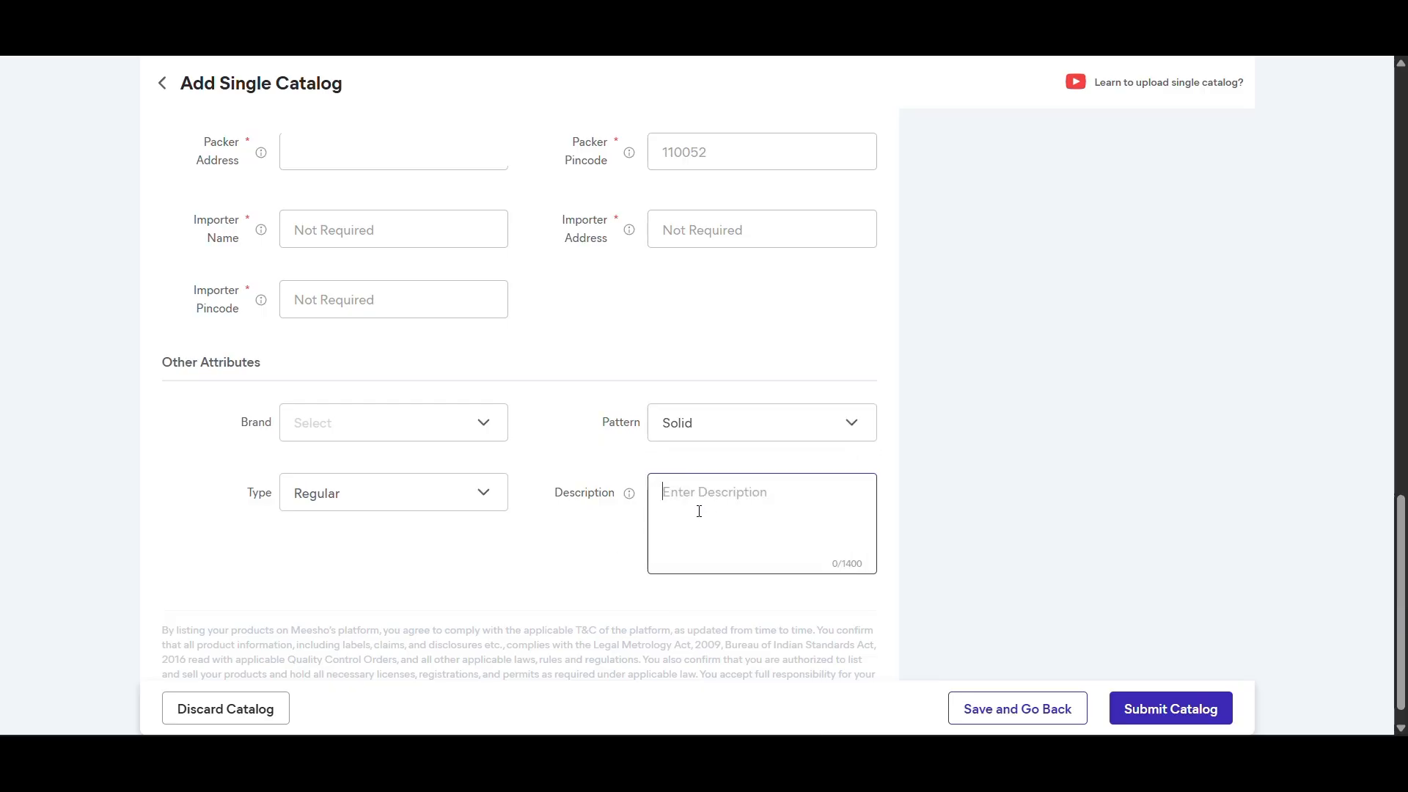
pyautogui.write('Men Socks cotton')
# - Upload the single black sock photo as the second image and the light grey sock photo, 9.06.58 PM (1), as the third
pyautogui.scroll(3, 1069, 459)
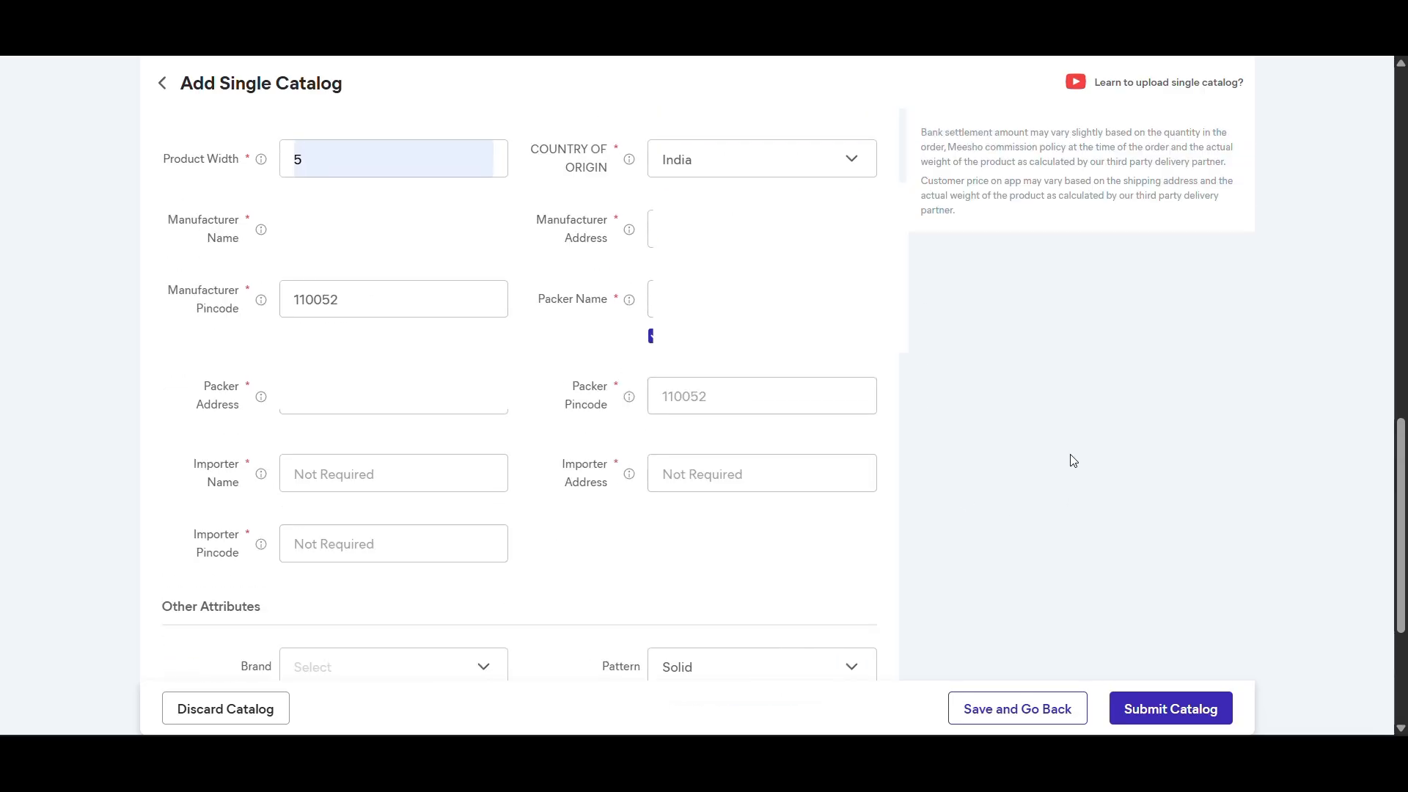
pyautogui.scroll(10, 1070, 459)
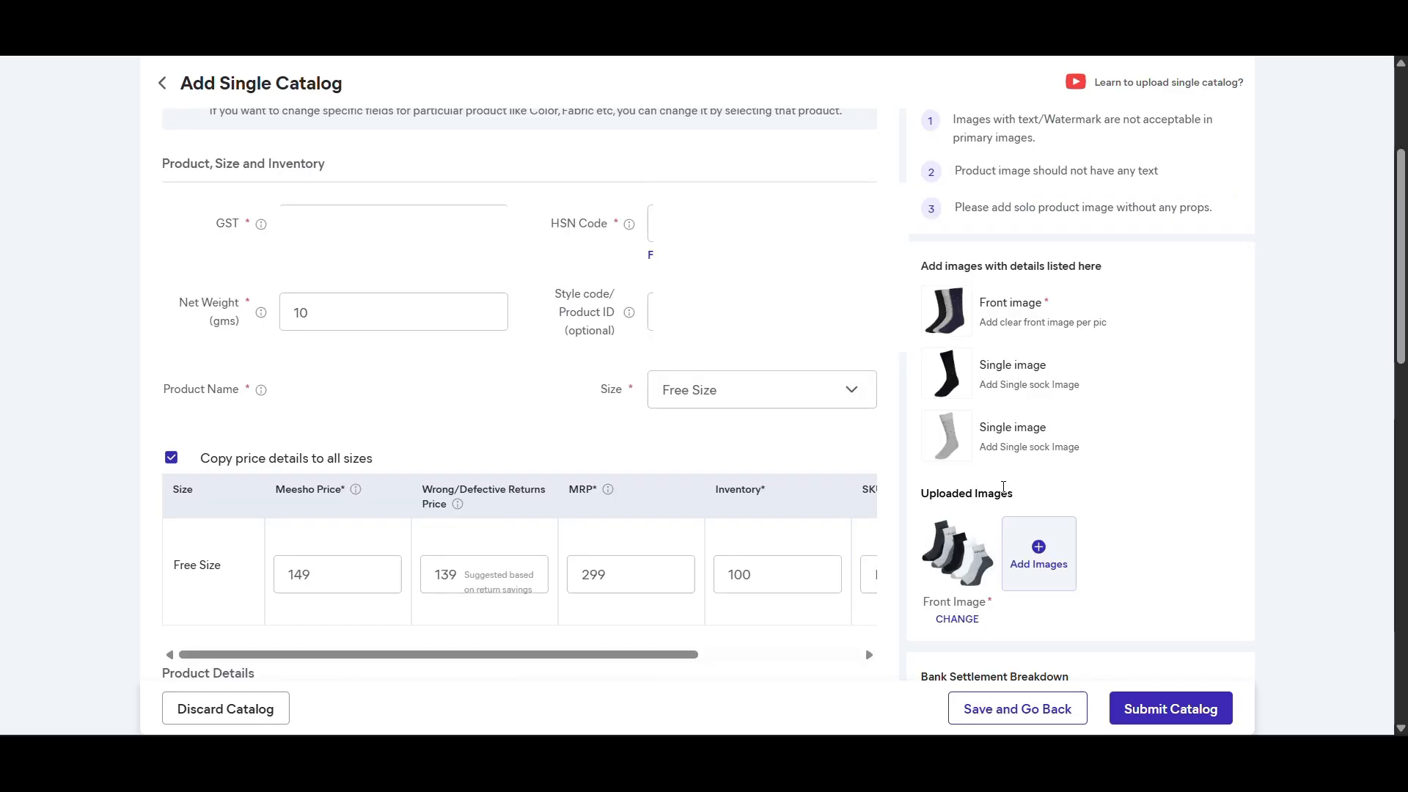
pyautogui.scroll(-2, 1050, 440)
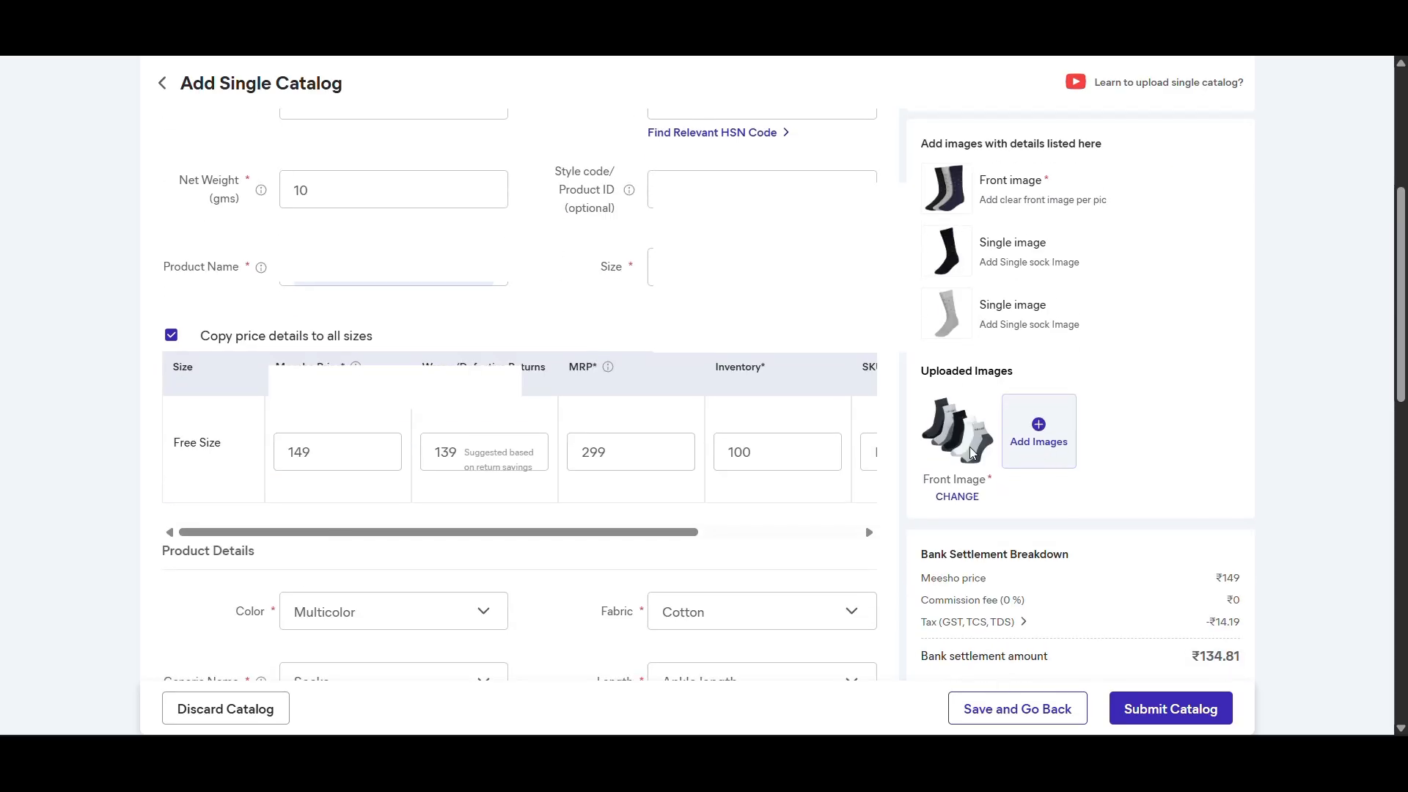
pyautogui.click(1043, 450)
pyautogui.doubleClick(712, 149)
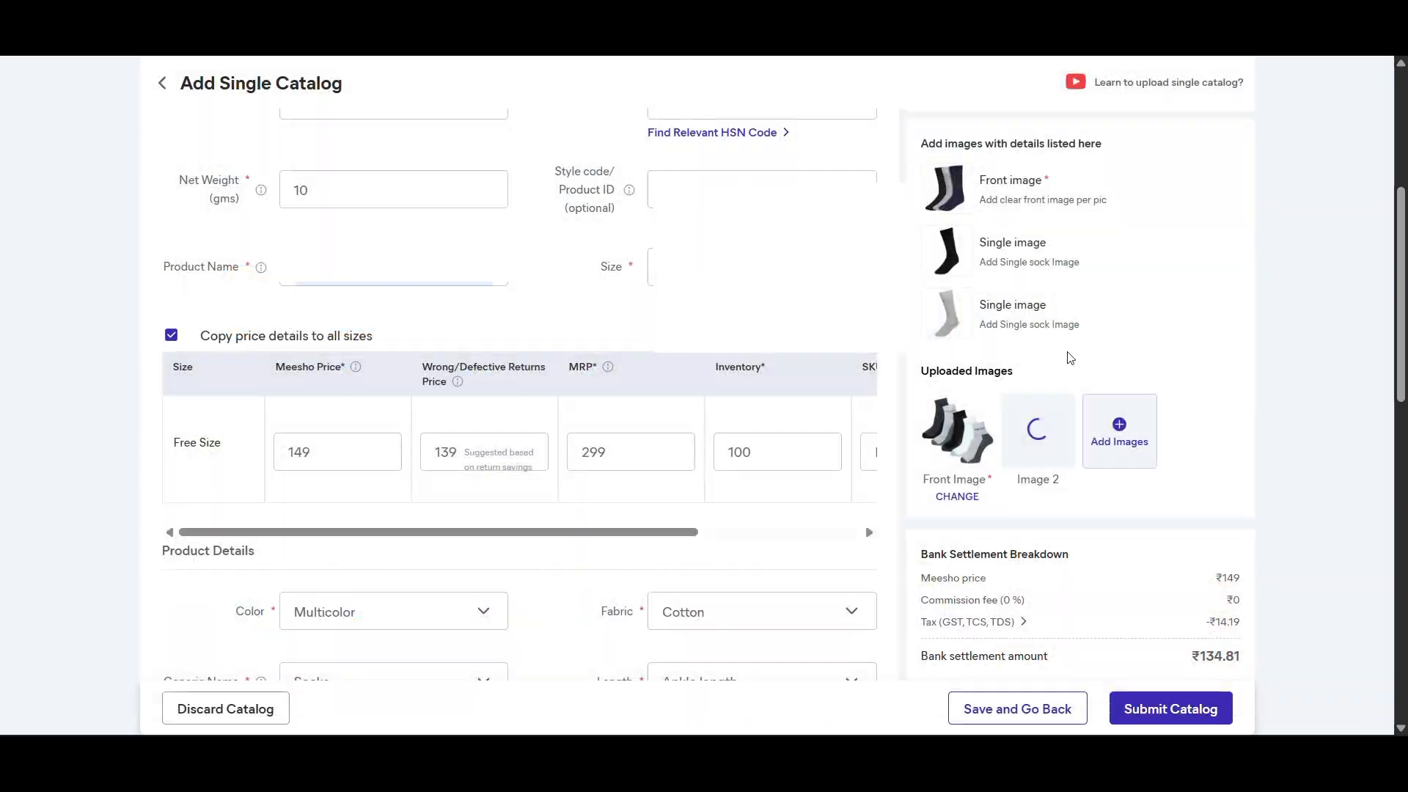
pyautogui.click(1119, 425)
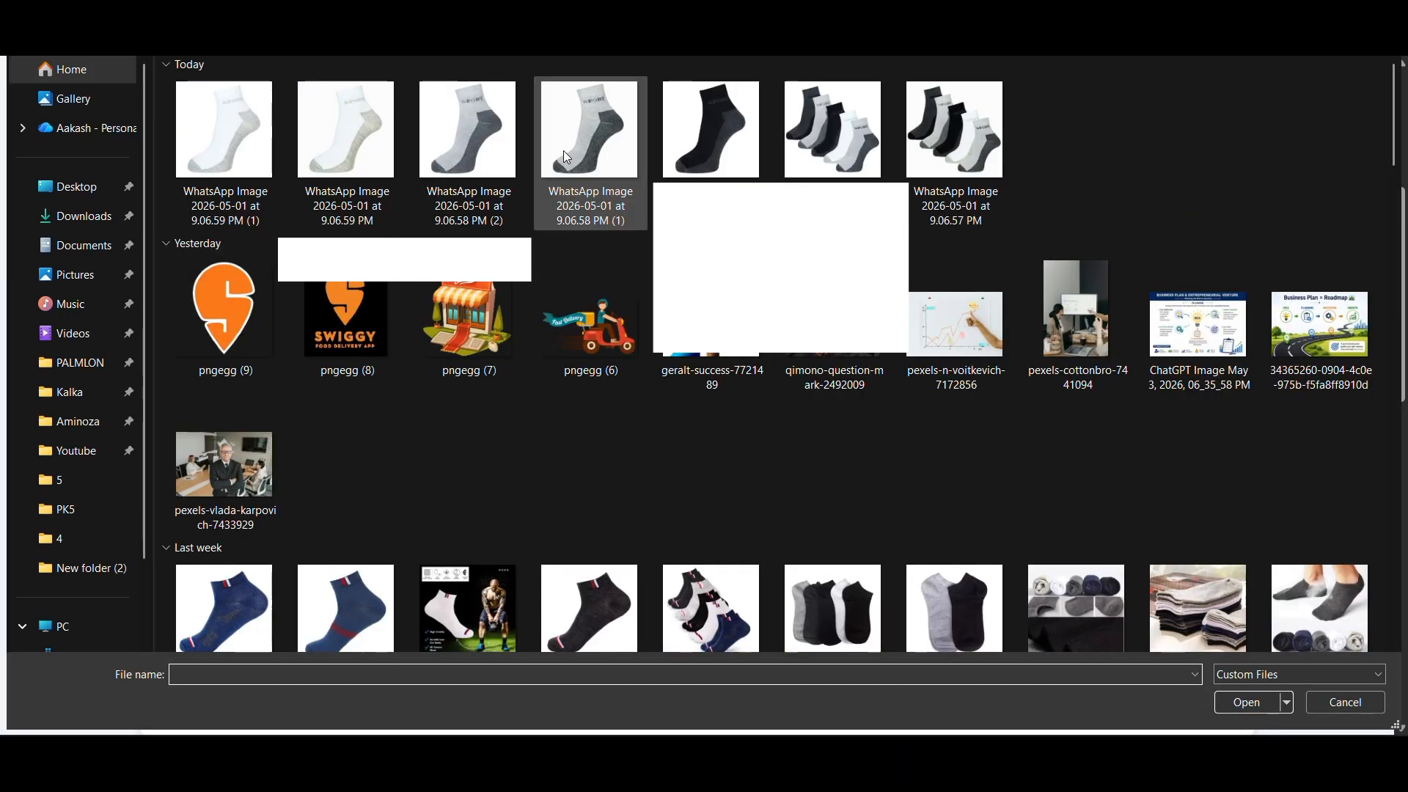
pyautogui.doubleClick(585, 149)
pyautogui.click(1196, 440)
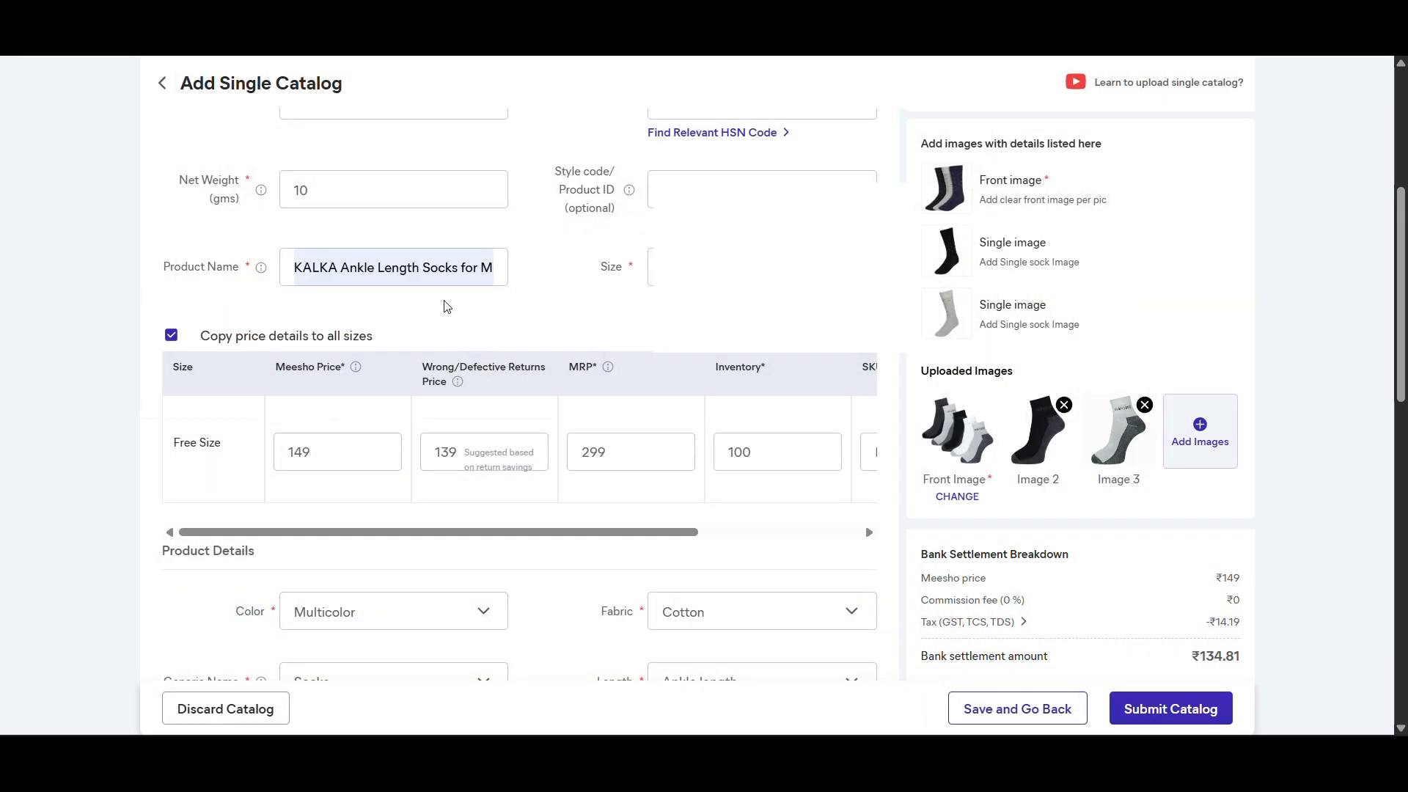
pyautogui.doubleClick(440, 161)
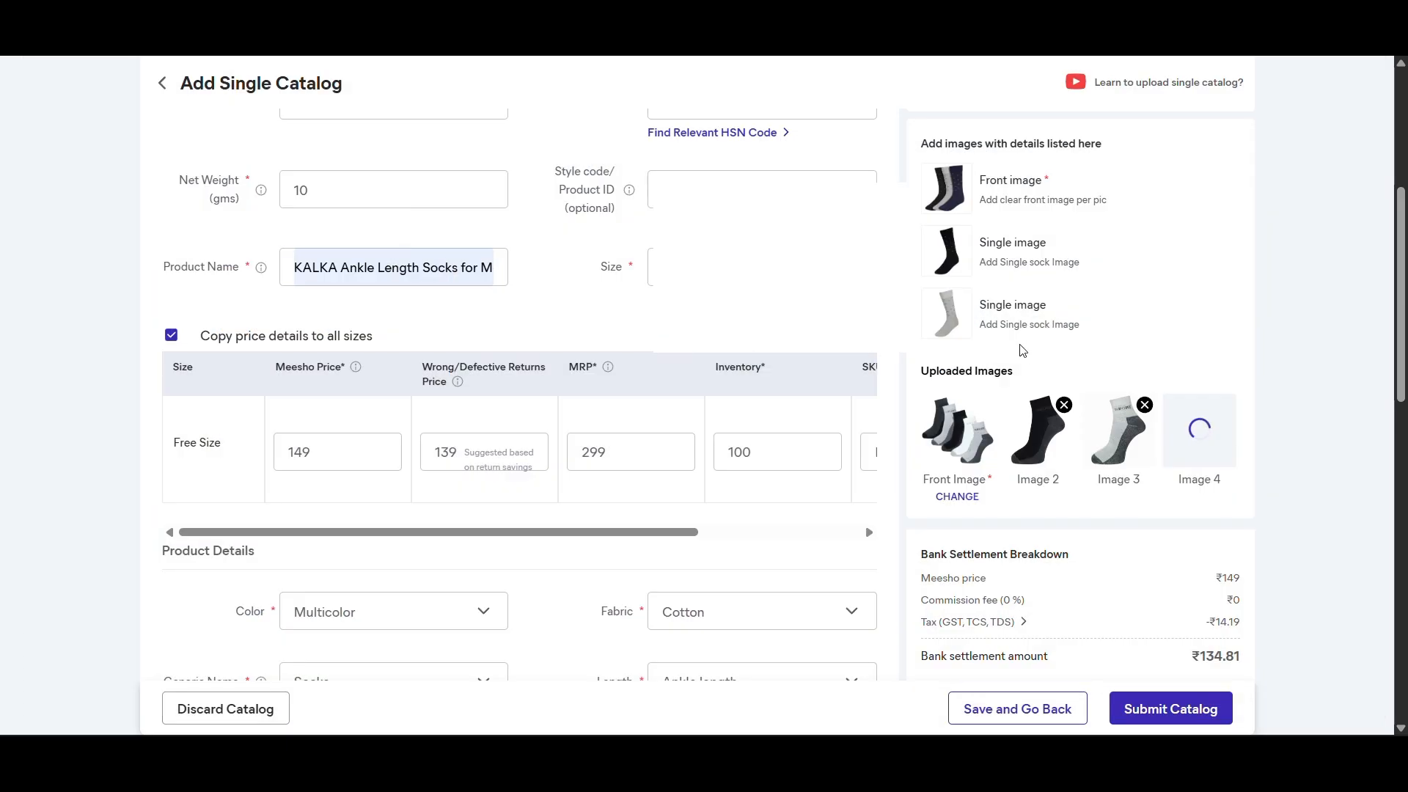
pyautogui.click(1224, 405)
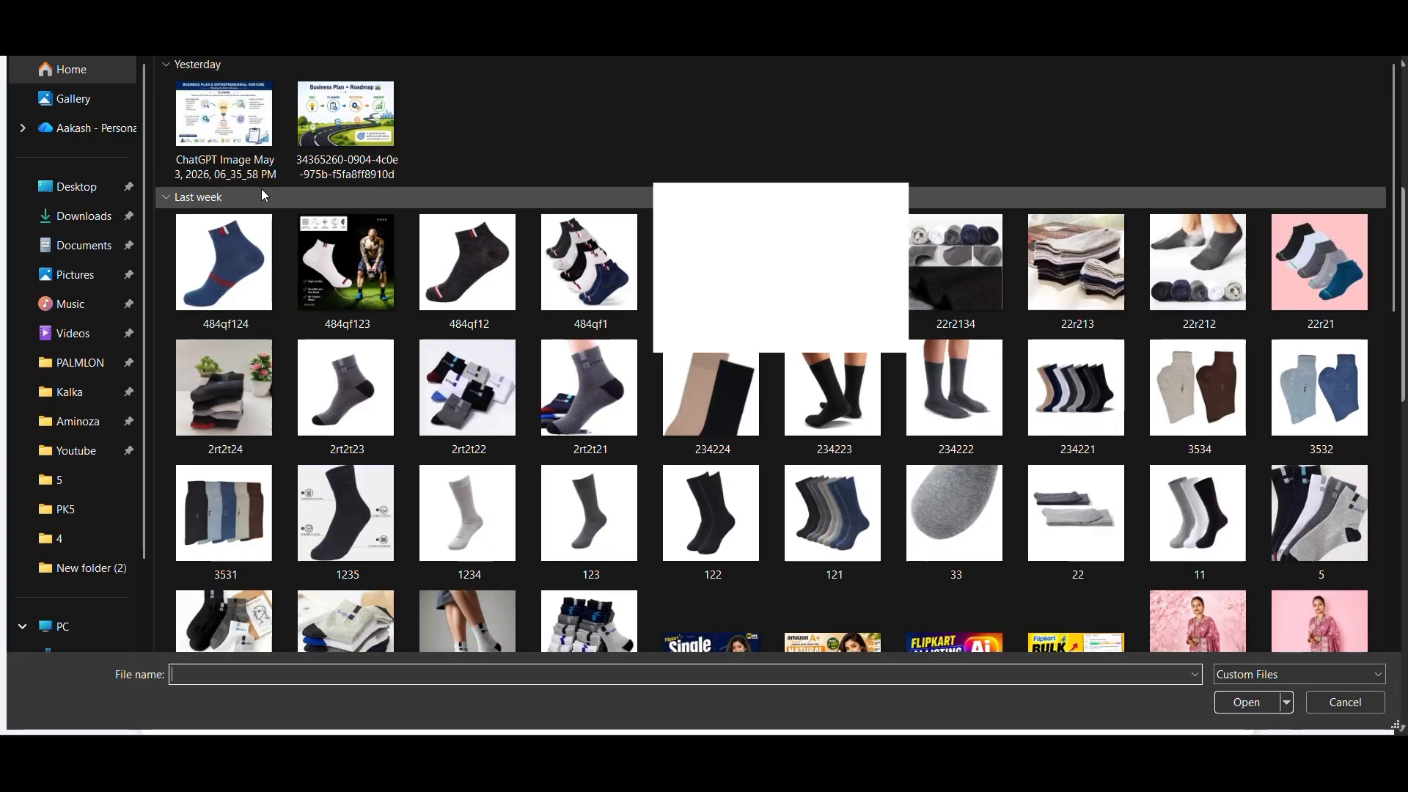
# - Upload the white and beige sock photo "WhatsApp Image 2026-05-01 at 9.06.59 PM" as the fourth image
pyautogui.scroll(3, 261, 188)
pyautogui.doubleClick(319, 172)
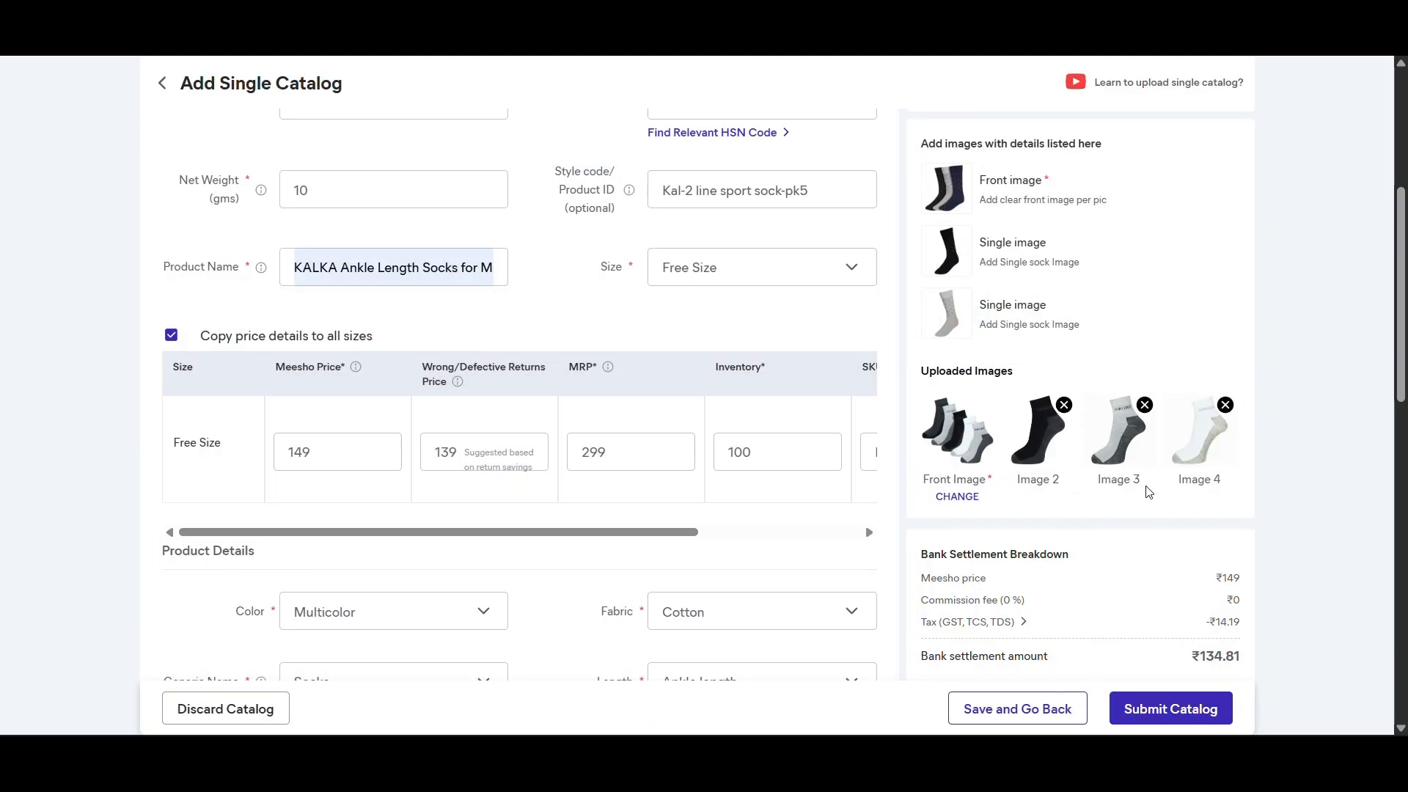
# - Review the completed listing and submit the catalog for quality check
pyautogui.scroll(-3, 1156, 317)
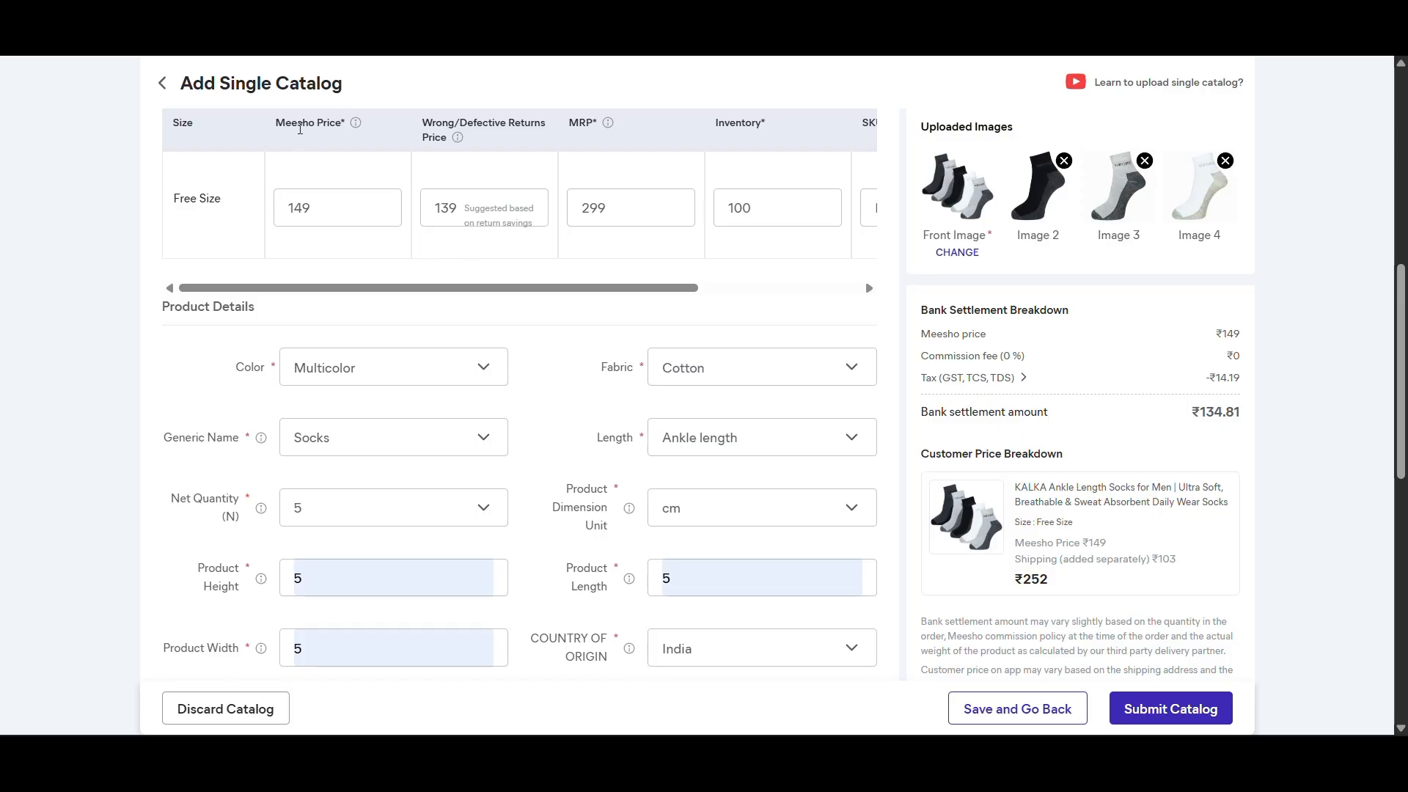
pyautogui.scroll(-3, 1316, 638)
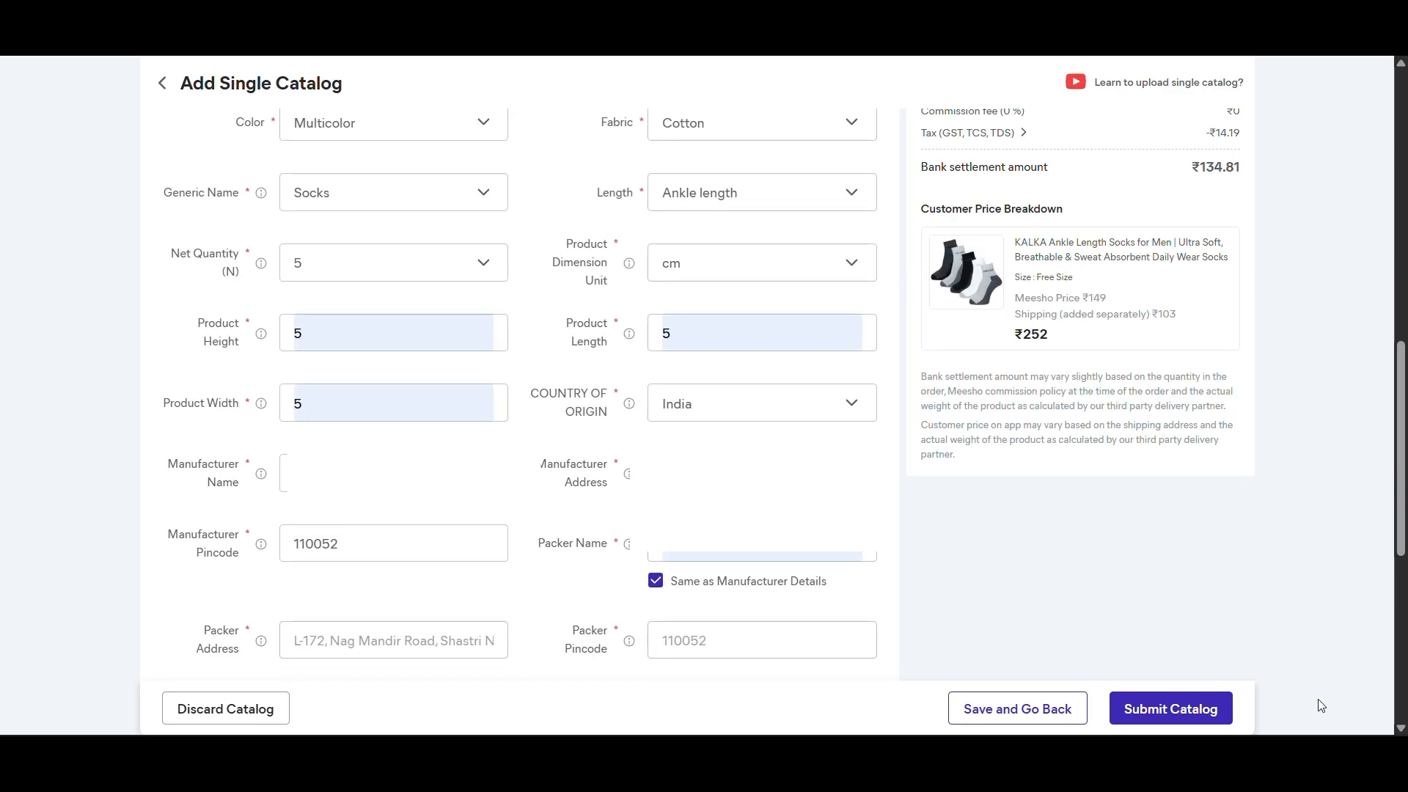
pyautogui.click(1191, 717)
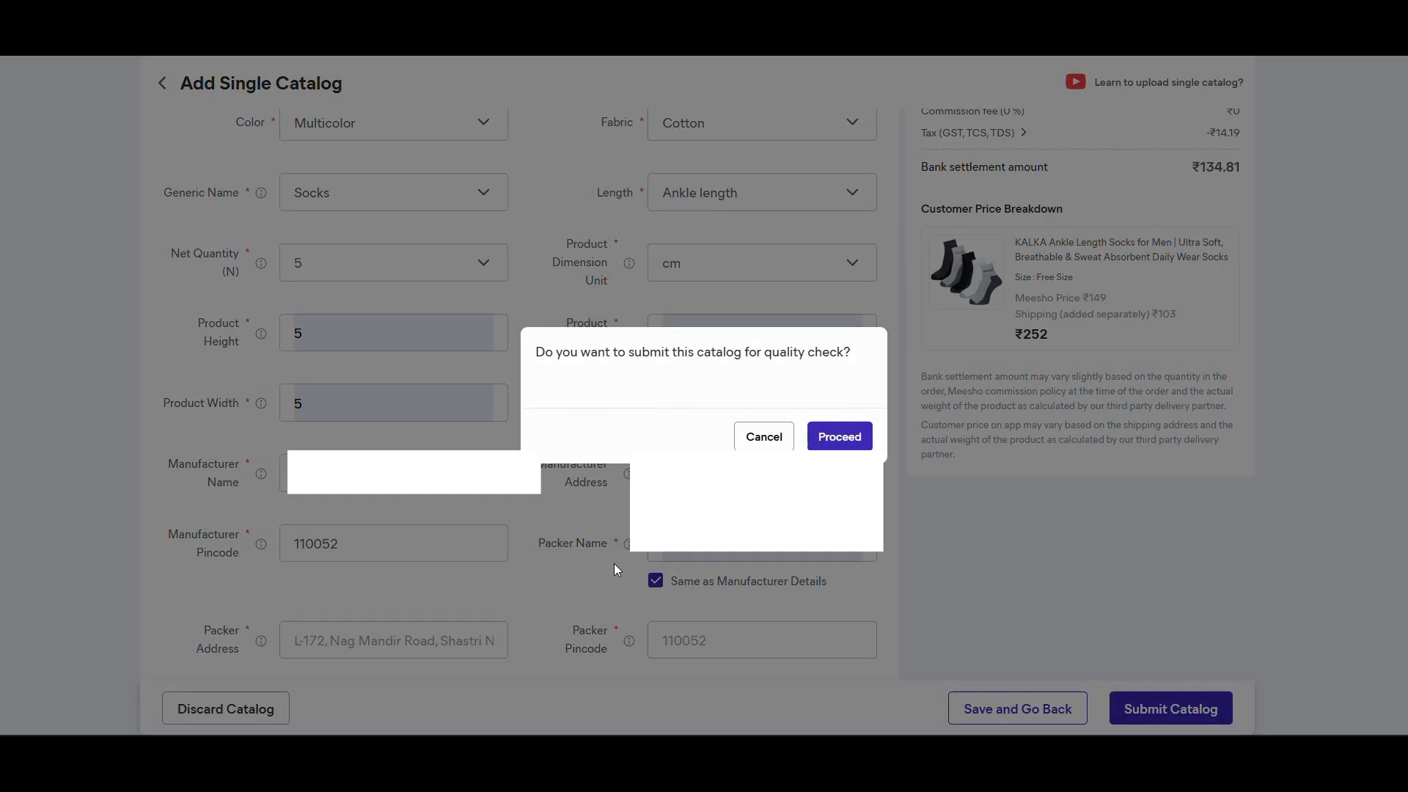
pyautogui.click(835, 438)
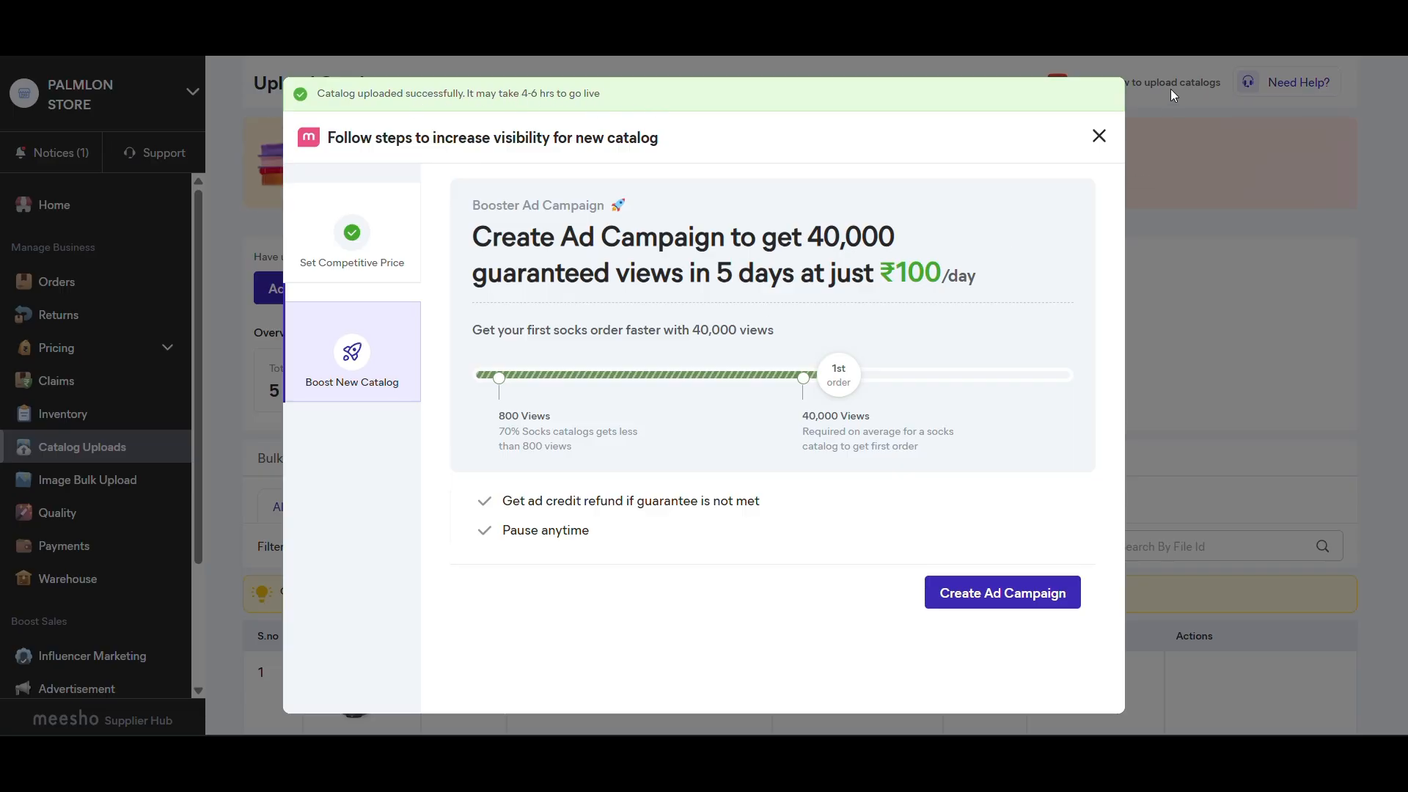
# - Dismiss the ad campaign offer and check the new socks catalog's QC status in the list of single uploads
pyautogui.click(1098, 135)
pyautogui.scroll(-6, 492, 366)
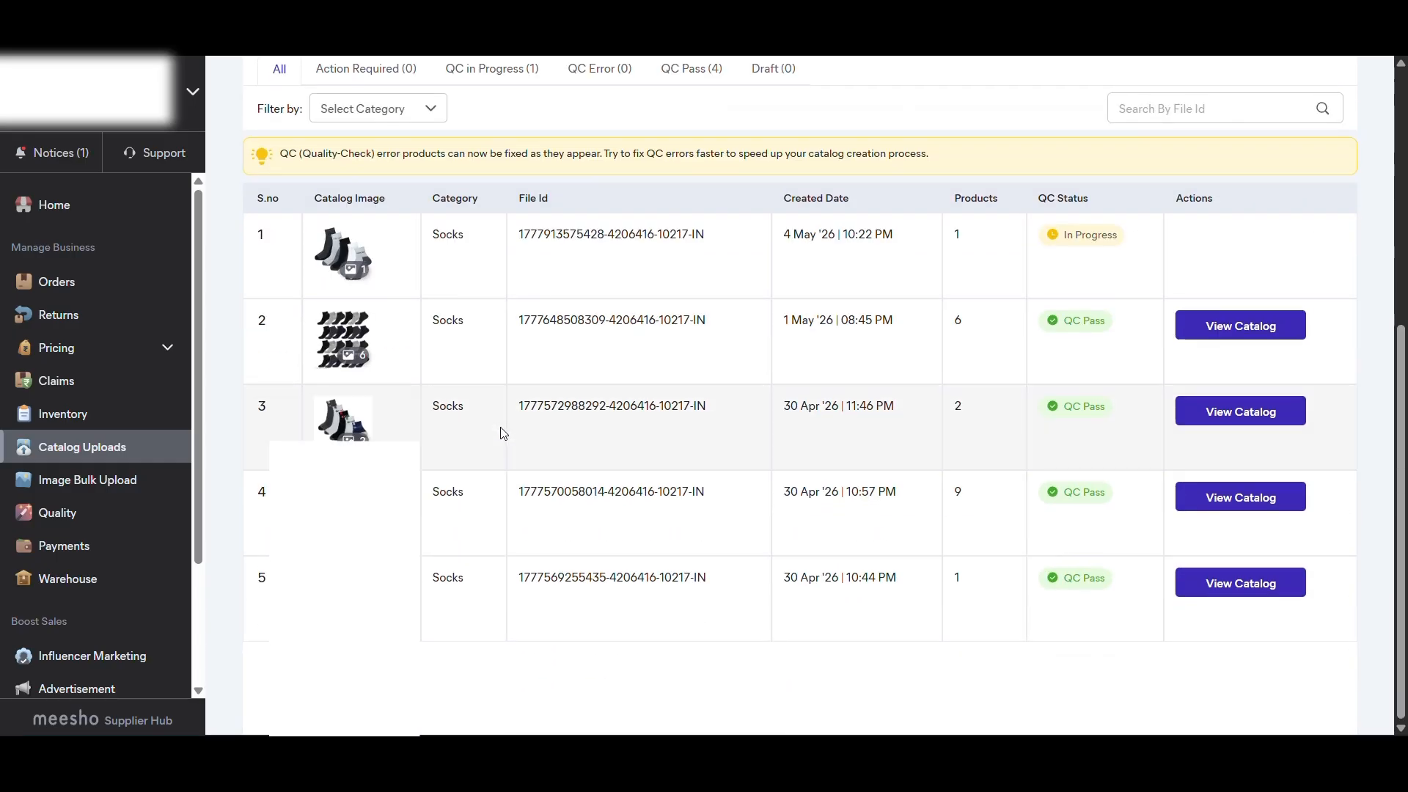
pyautogui.scroll(3, 506, 424)
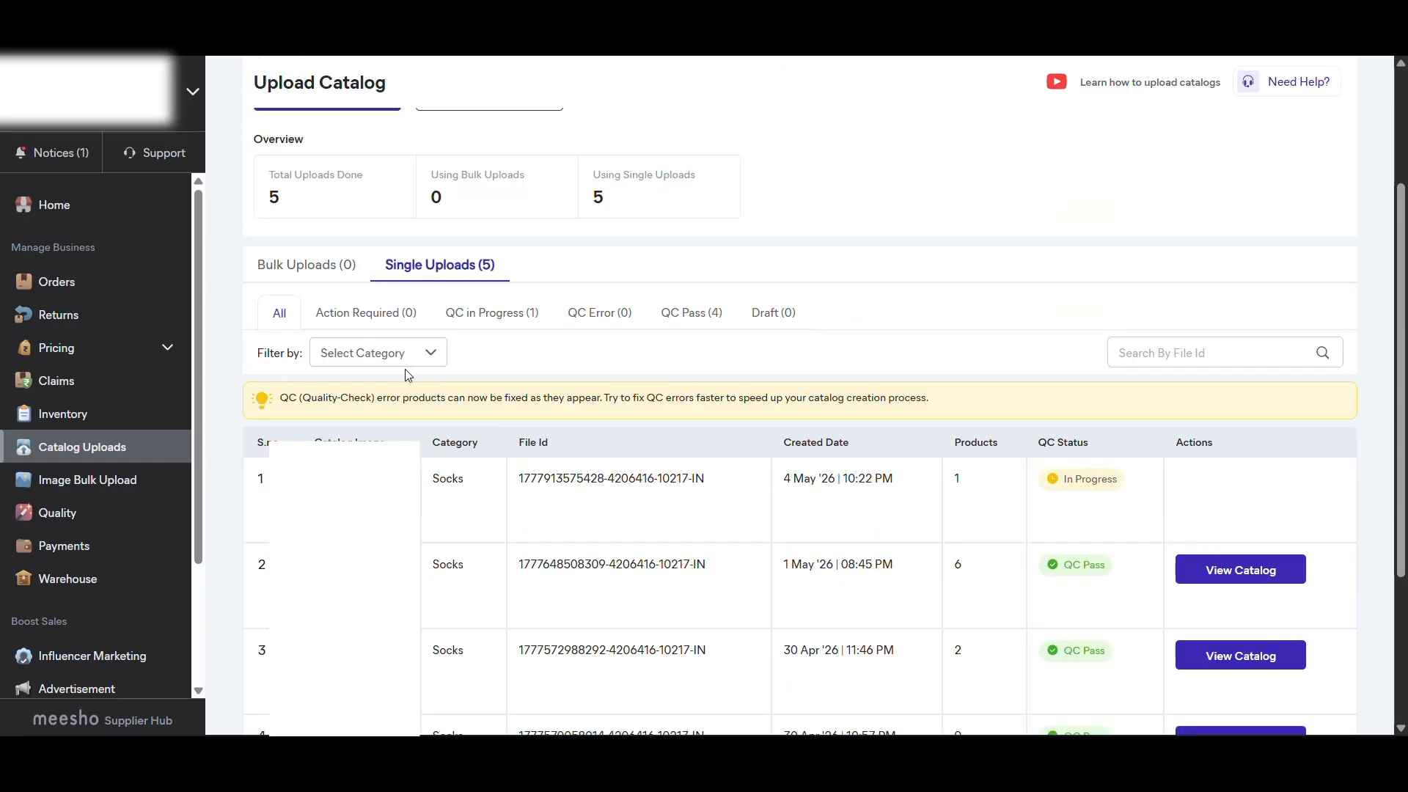